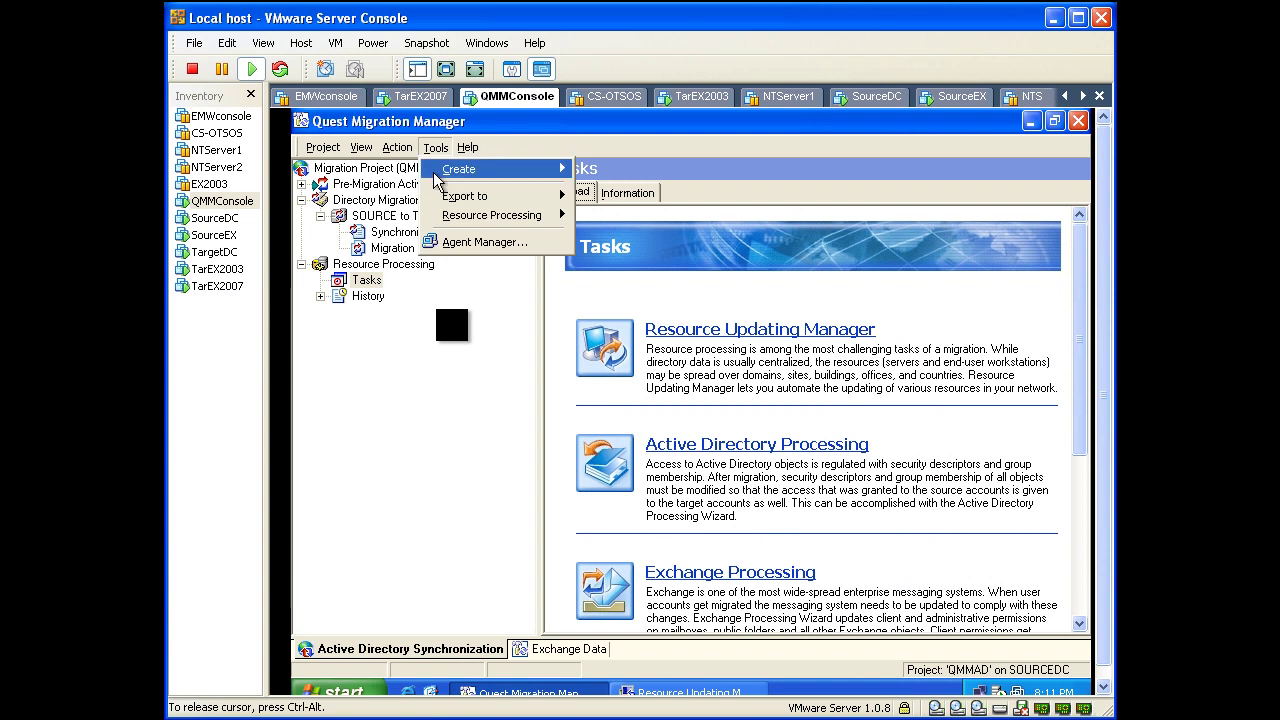
Step: Open Agent Manager from the Tools menu of the QMMAD migration project
{"action": "left_click", "coordinate": [450, 244]}
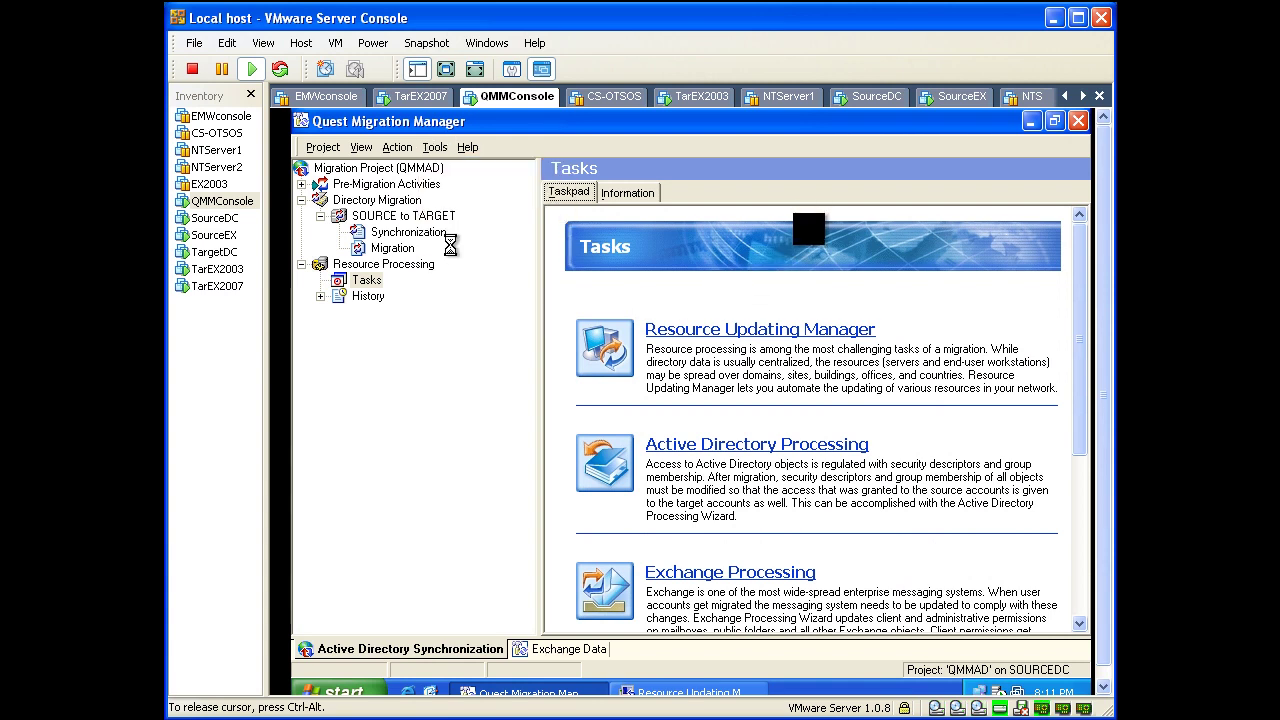
Step: Review the SOURCEDC and TARGETDC agents and their job counts, then start a new agent install on qmmconsole
{"action": "left_click", "coordinate": [430, 299]}
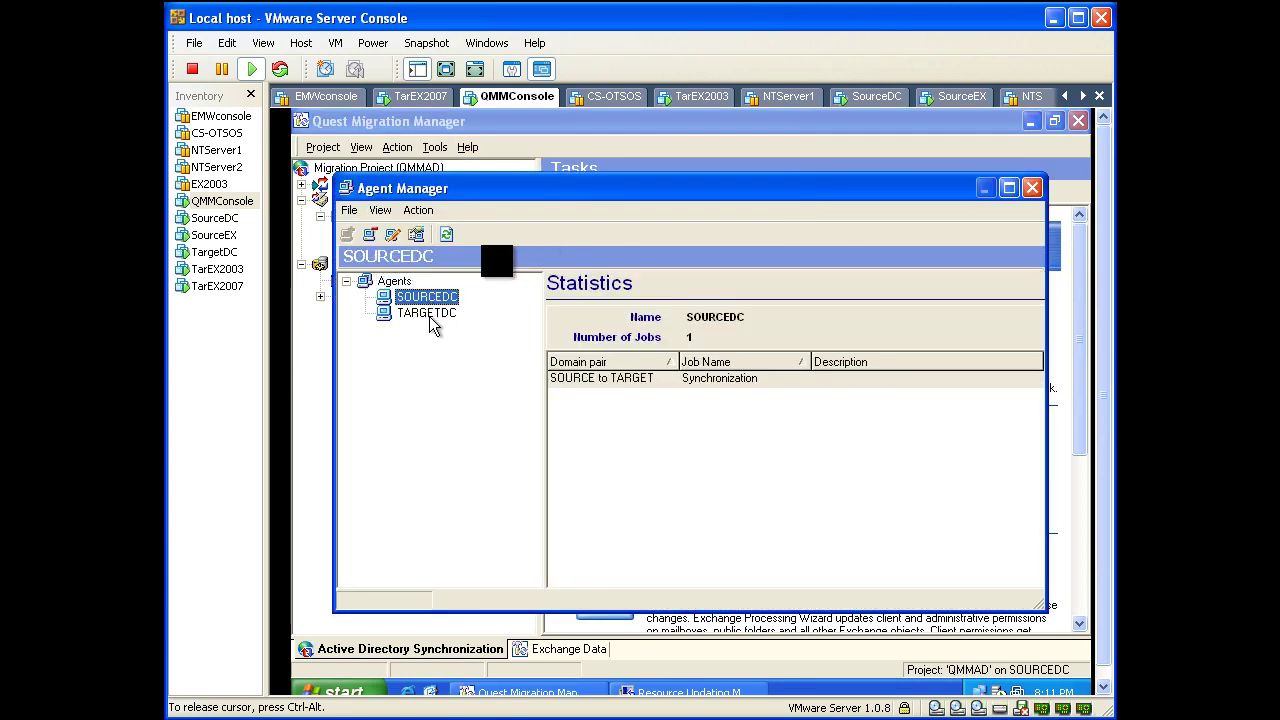
{"action": "left_click", "coordinate": [430, 313]}
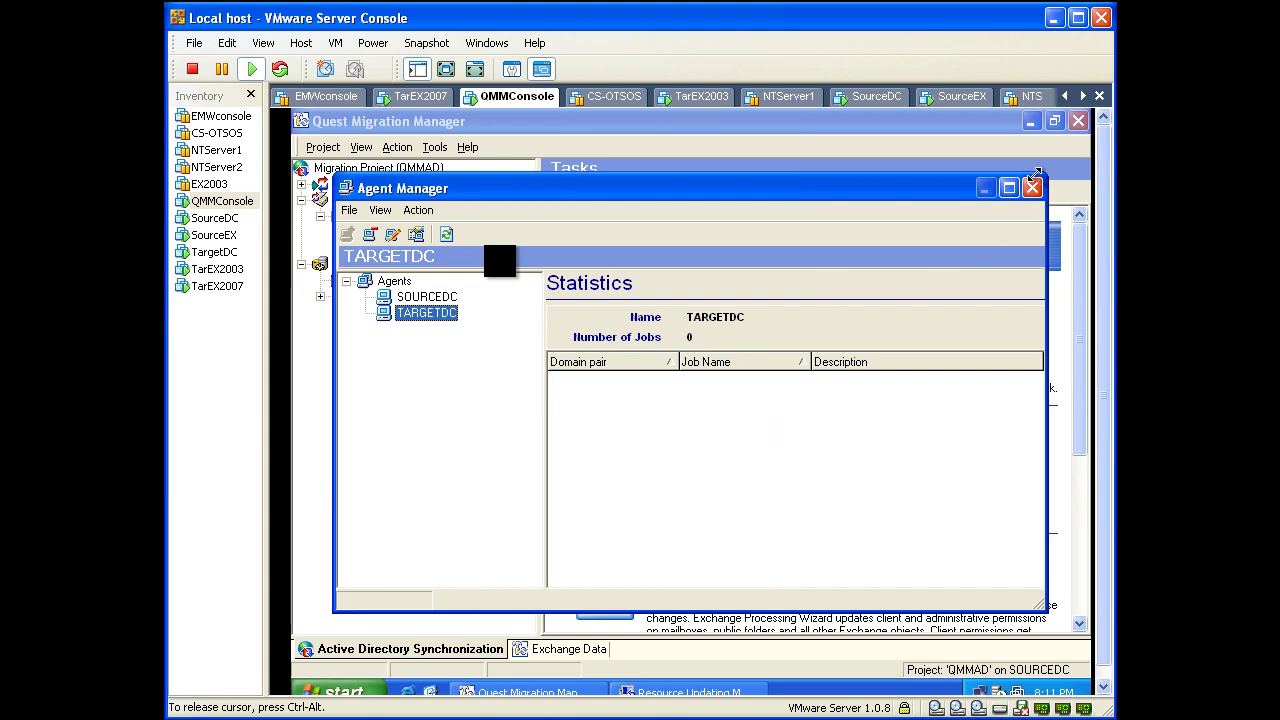
{"action": "left_click", "coordinate": [394, 281]}
{"action": "left_click", "coordinate": [350, 235]}
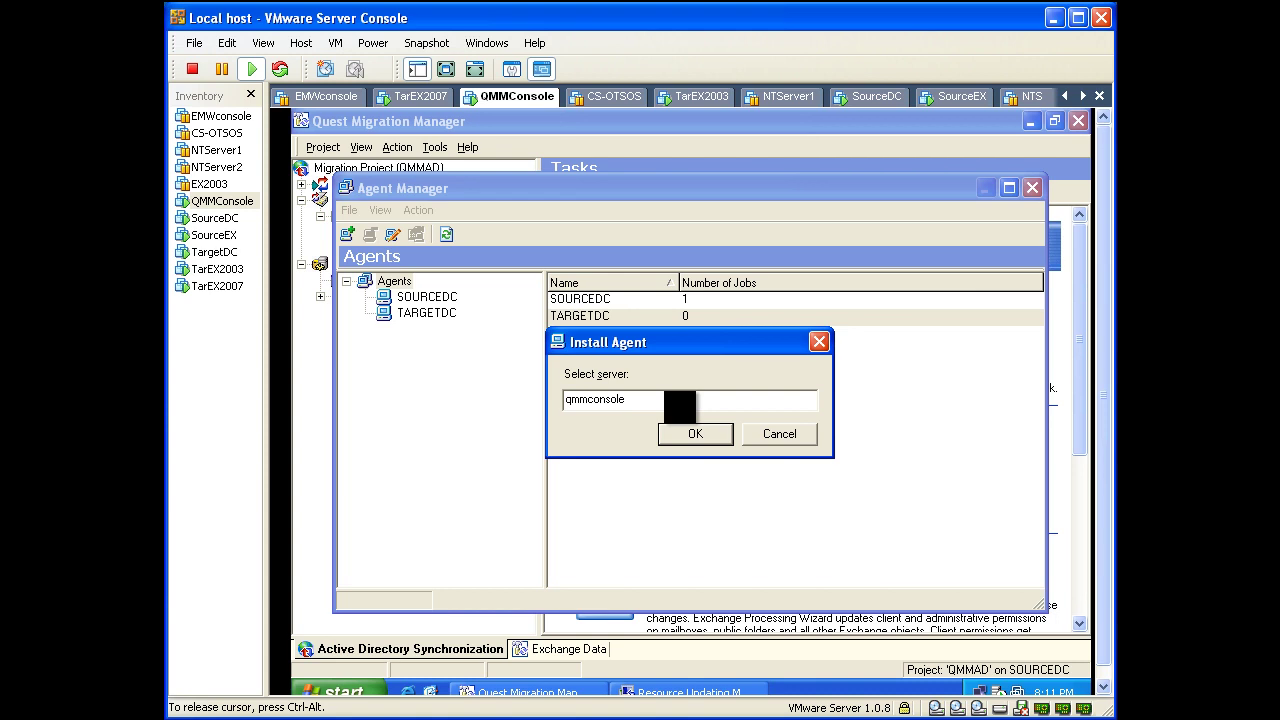
Step: Confirm qmmconsole as the target, accept the license, and keep the default user information and features
{"action": "left_click", "coordinate": [678, 443]}
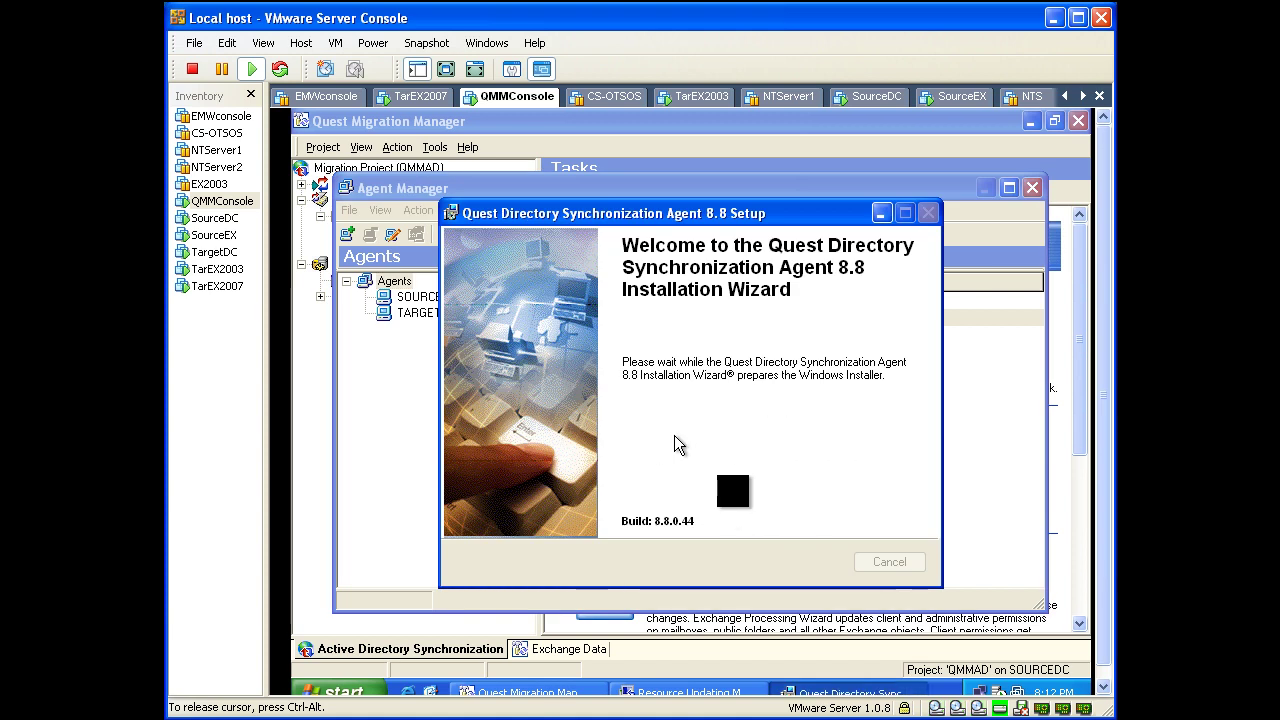
{"action": "left_click", "coordinate": [802, 561]}
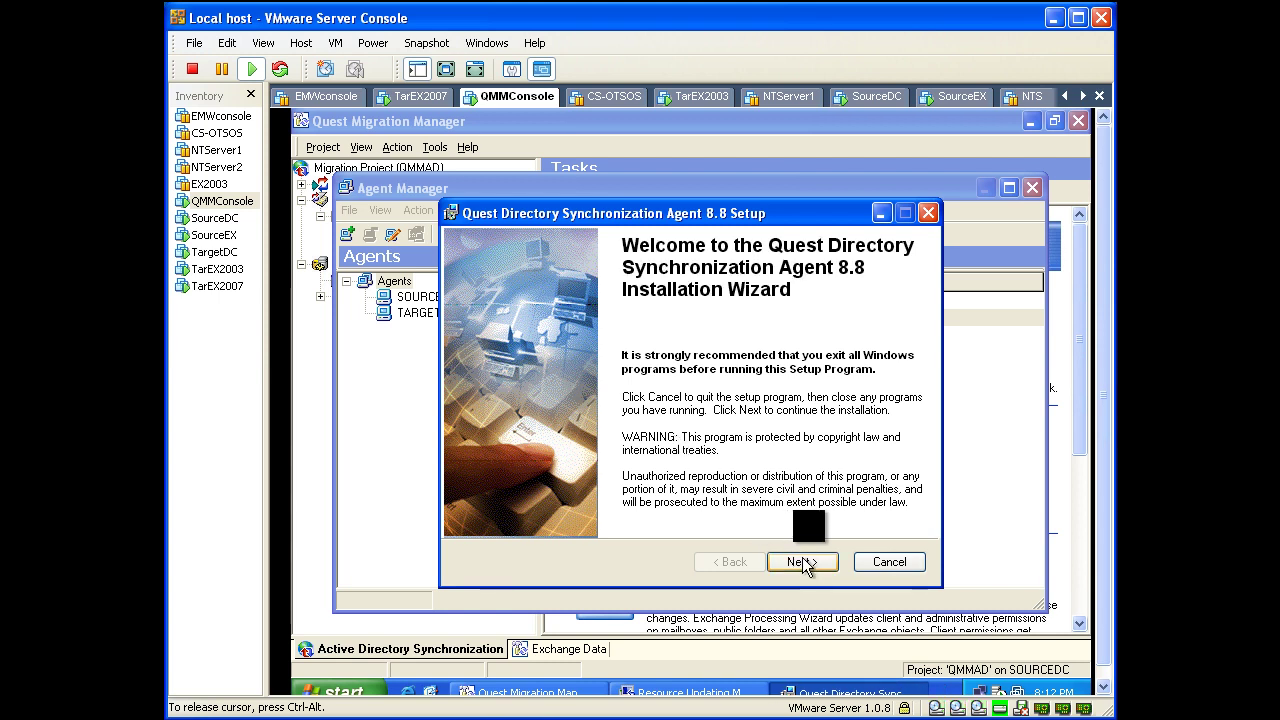
{"action": "left_click", "coordinate": [675, 510]}
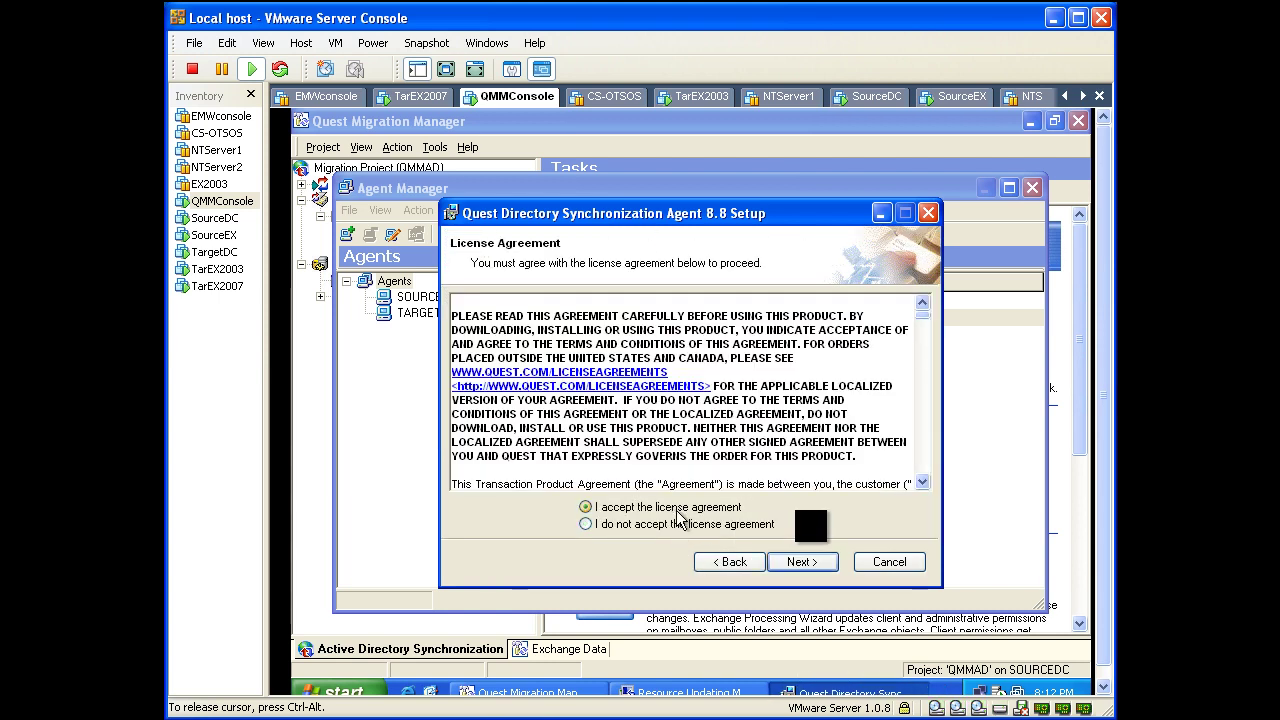
{"action": "left_click", "coordinate": [782, 563]}
{"action": "left_click", "coordinate": [784, 562]}
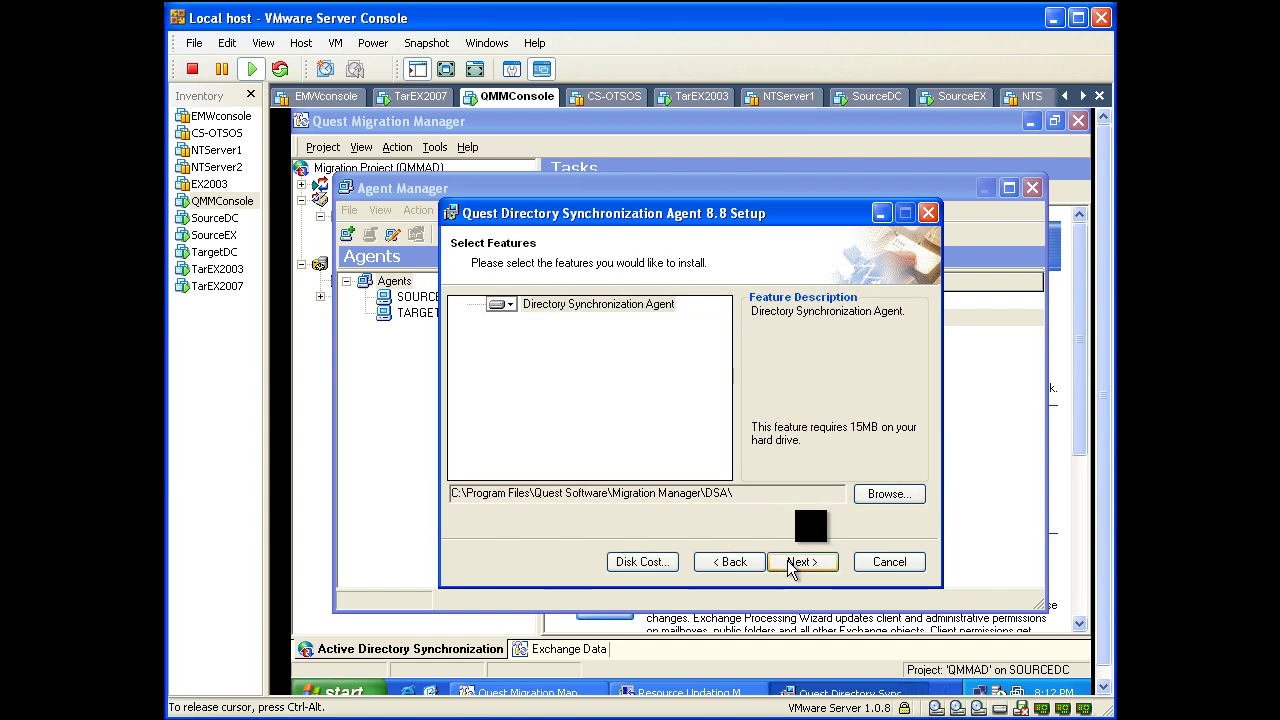
{"action": "left_click", "coordinate": [790, 564]}
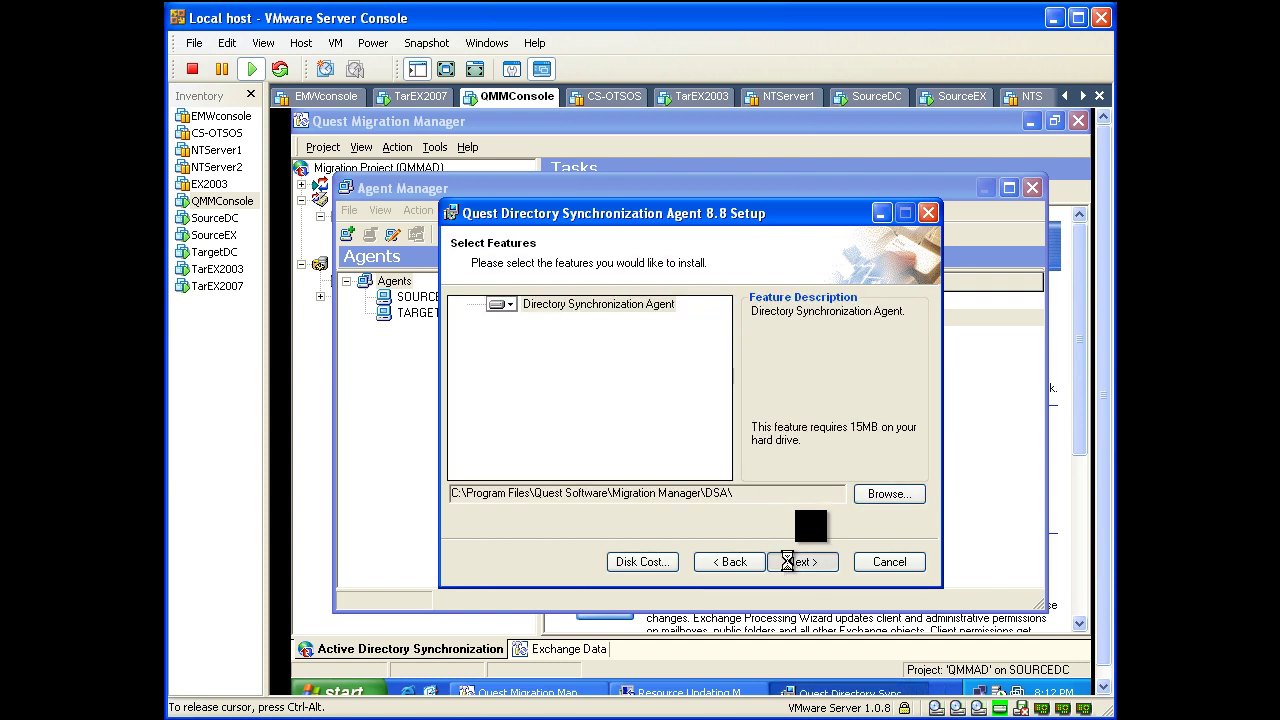
Step: Point the agent at sourcedc port 50000 with the account password and project QMMAD
{"action": "type", "text": "sourcedc"}
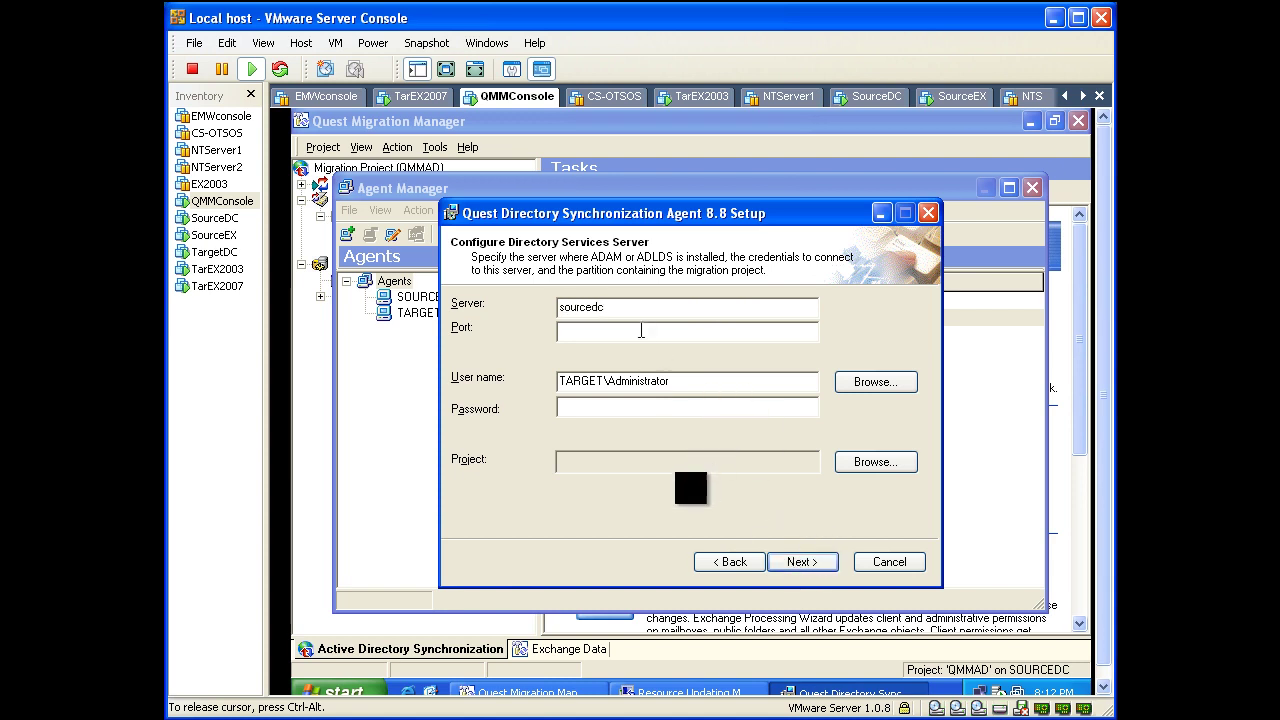
{"action": "type", "text": "50000"}
{"action": "left_click", "coordinate": [594, 407]}
{"action": "type", "text": "*"}
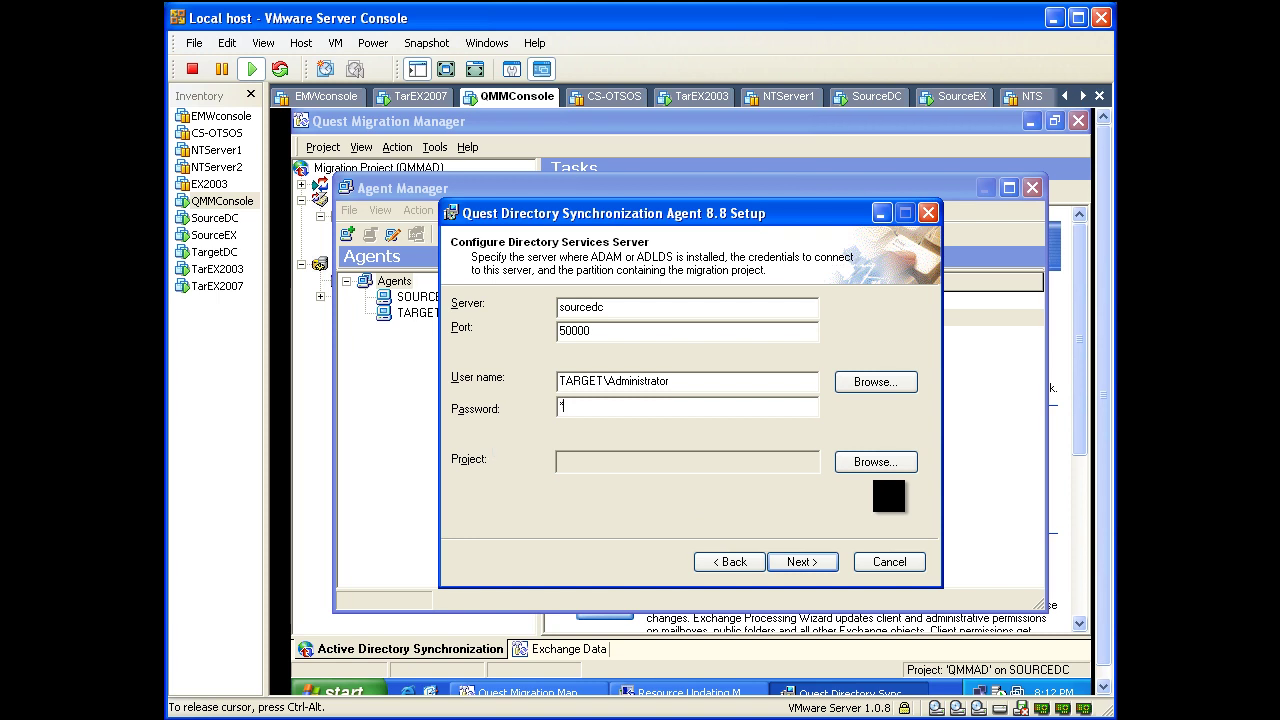
{"action": "type", "text": "********"}
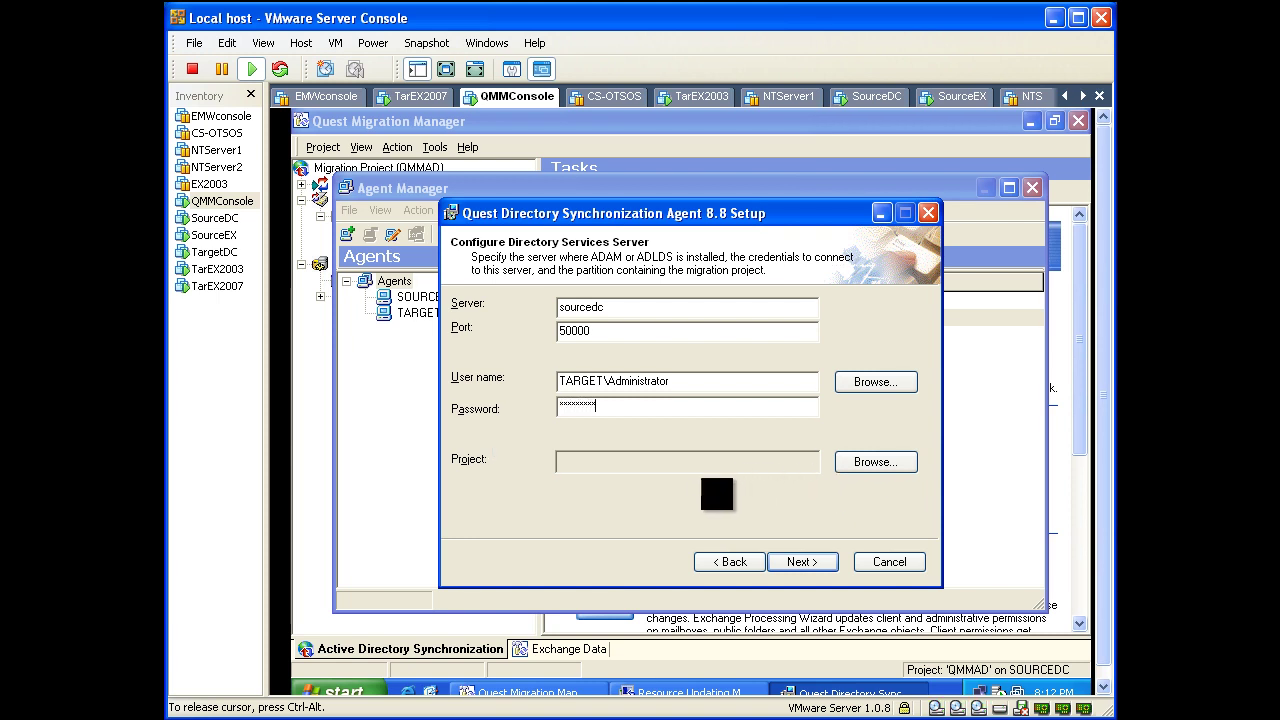
{"action": "left_click", "coordinate": [862, 463]}
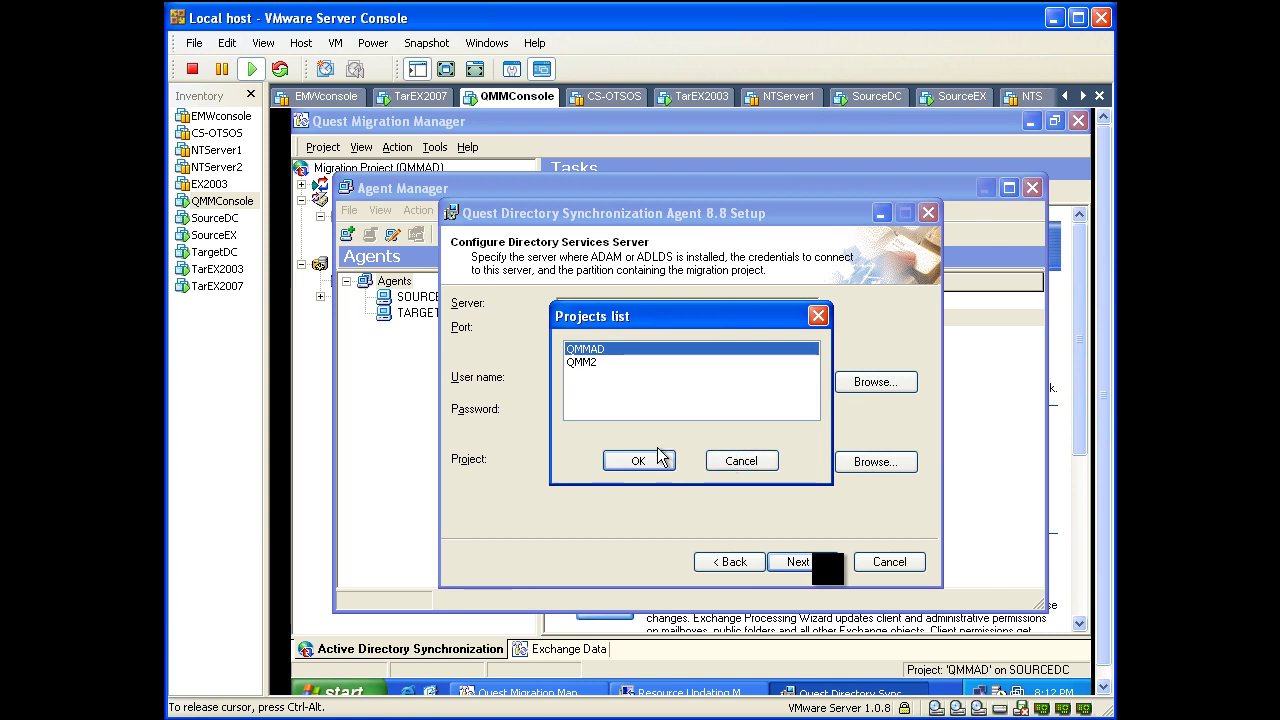
{"action": "left_click", "coordinate": [637, 461]}
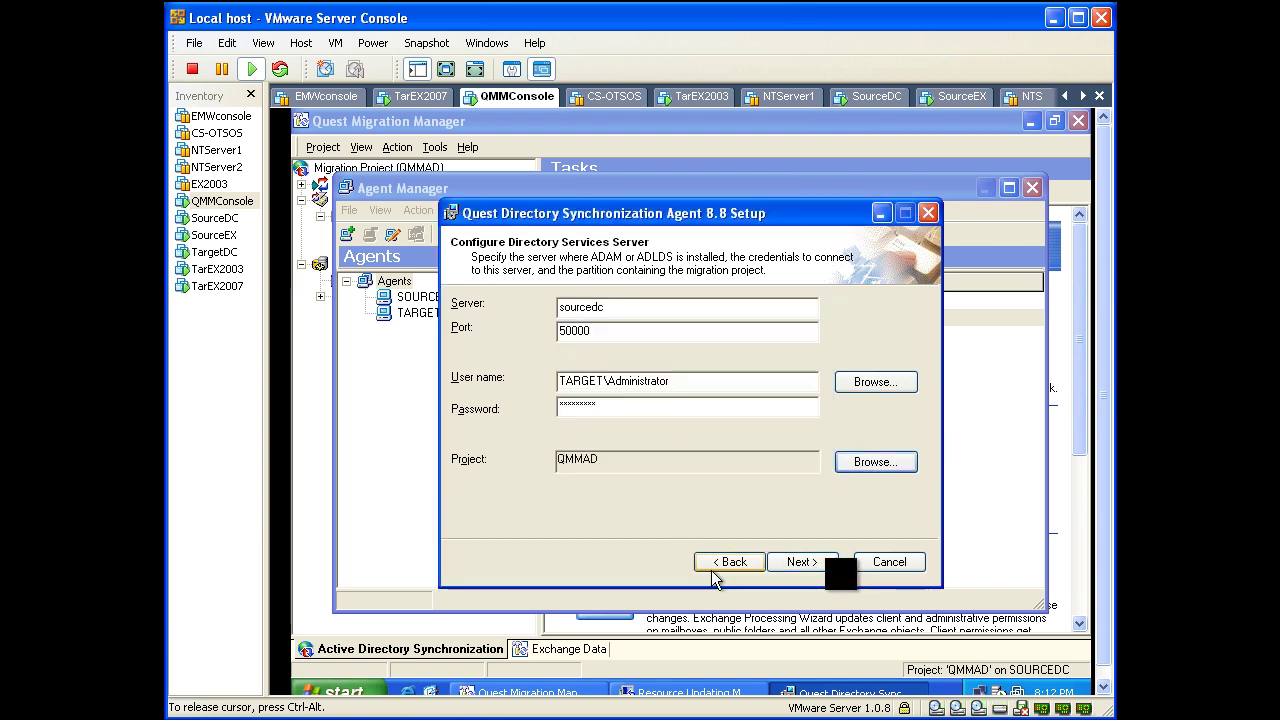
{"action": "left_click", "coordinate": [782, 562]}
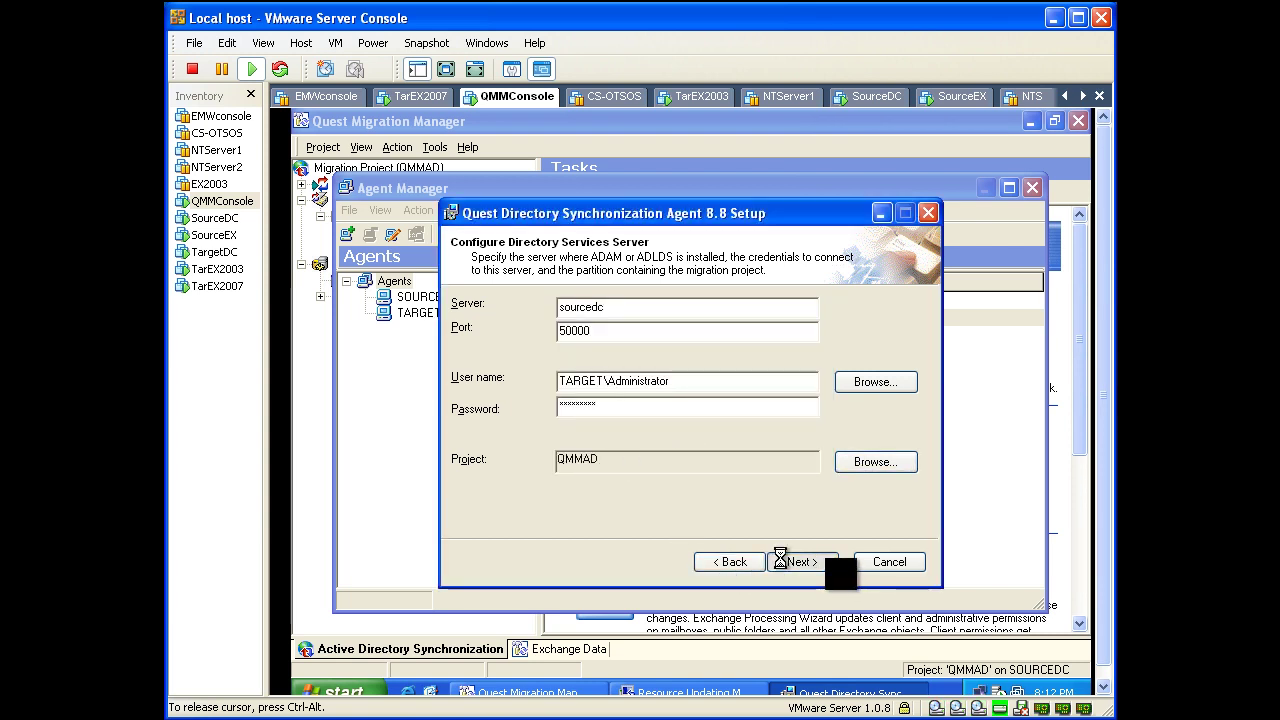
Step: Start the Directory Synchronization Agent 8.8 installation and let it run until configuration completes
{"action": "left_click", "coordinate": [790, 561]}
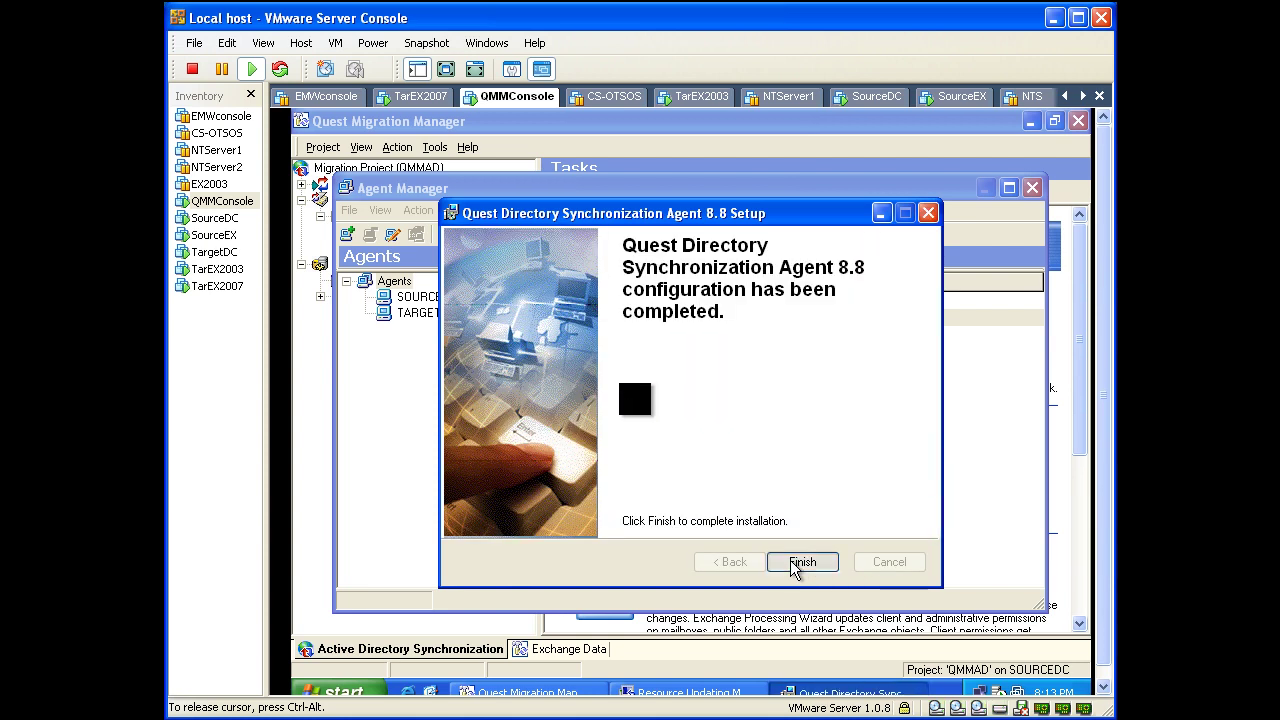
Step: Finish setup, refresh Agent Manager to show QMMCONSOLE with 0 jobs, then close it
{"action": "left_click", "coordinate": [795, 566]}
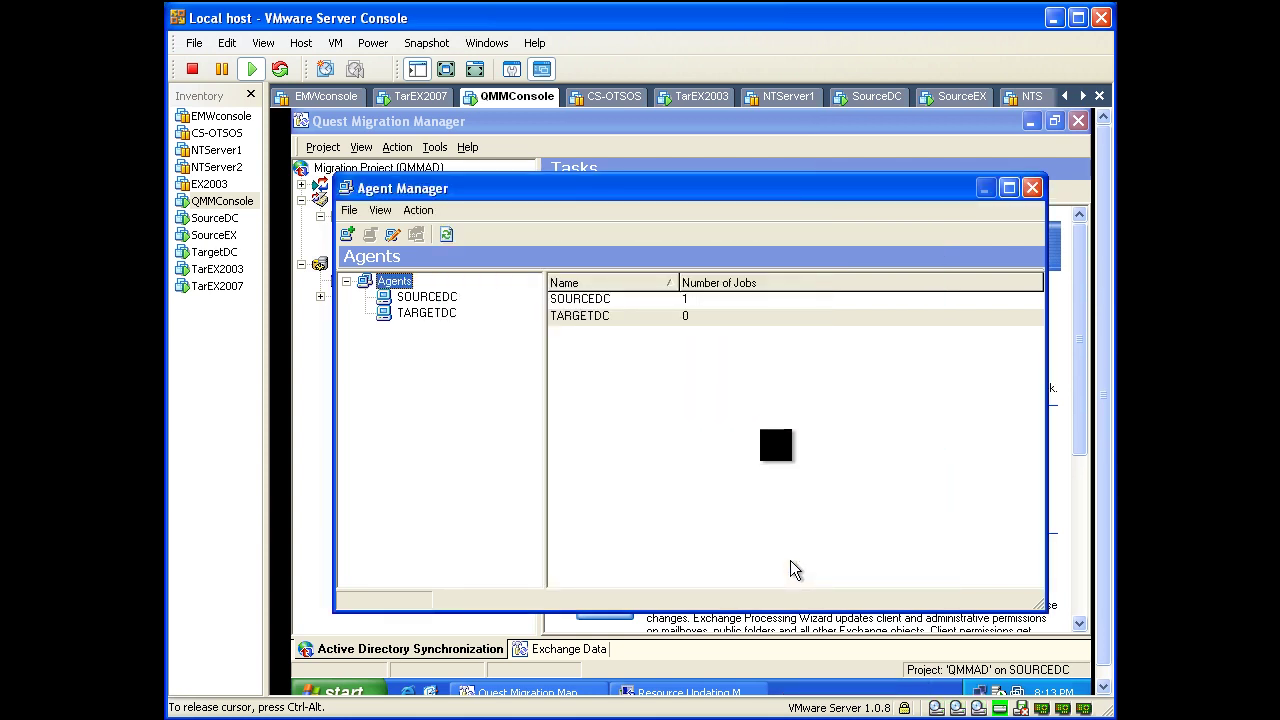
{"action": "left_click", "coordinate": [446, 236]}
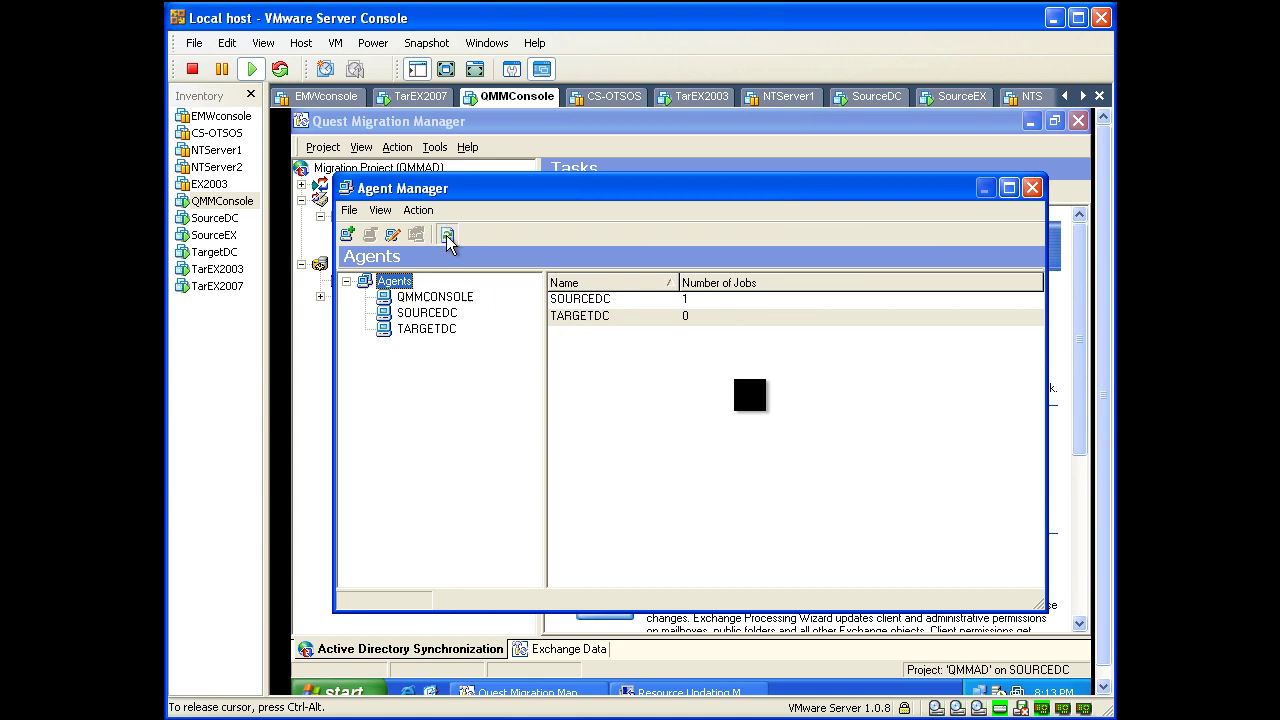
{"action": "left_click", "coordinate": [440, 298]}
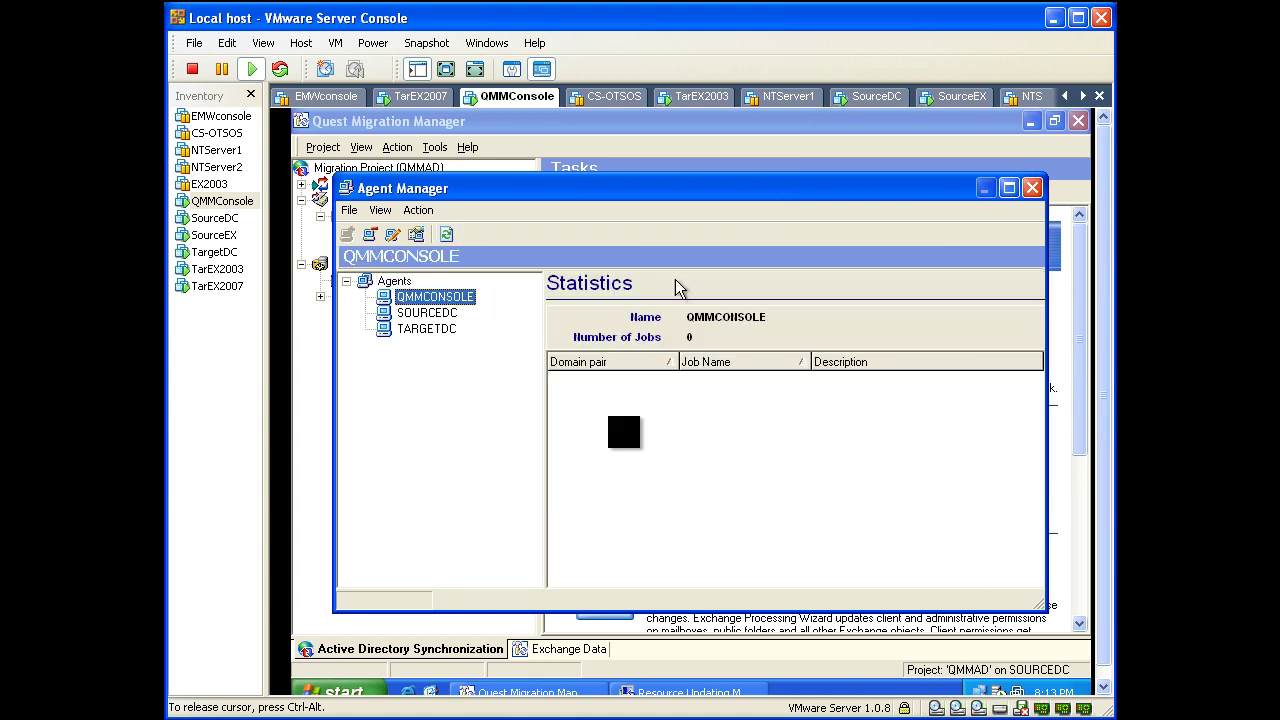
{"action": "left_click", "coordinate": [1032, 188]}
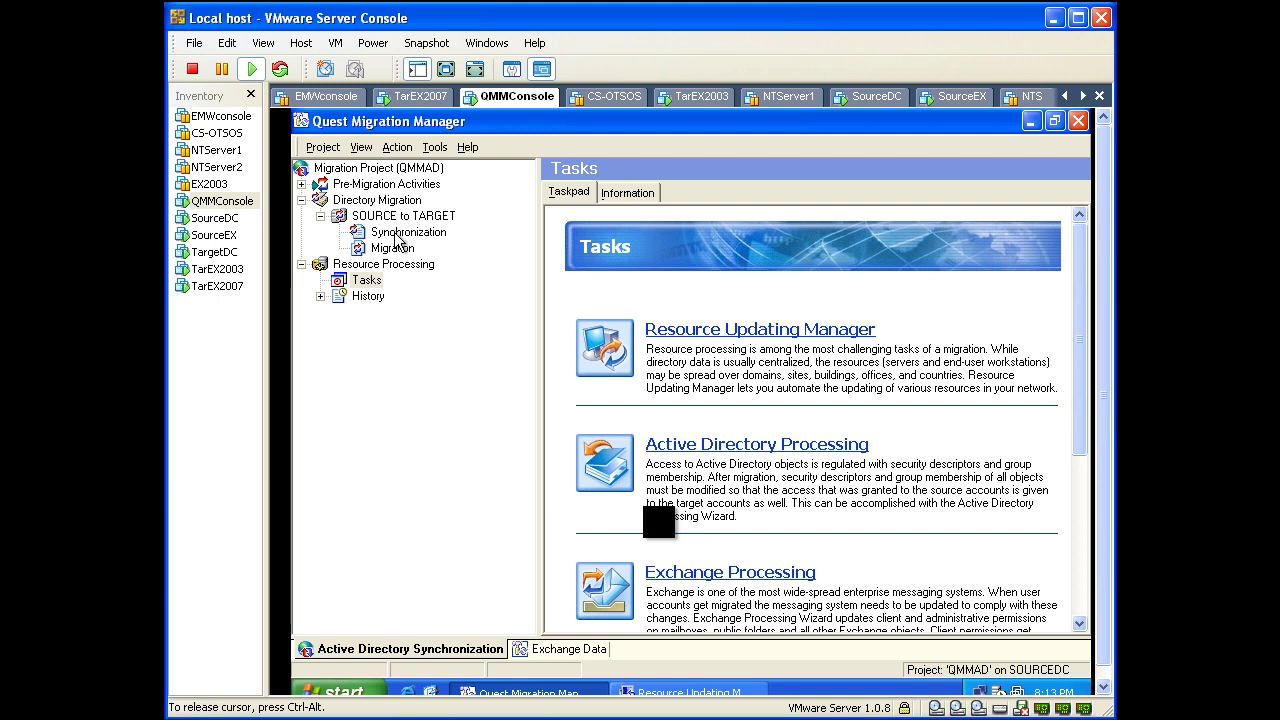
Step: Check QMMCONSOLE is listed as the Synchronization job's computer, then cancel without saving the change
{"action": "right_click", "coordinate": [395, 235]}
{"action": "left_click", "coordinate": [446, 338]}
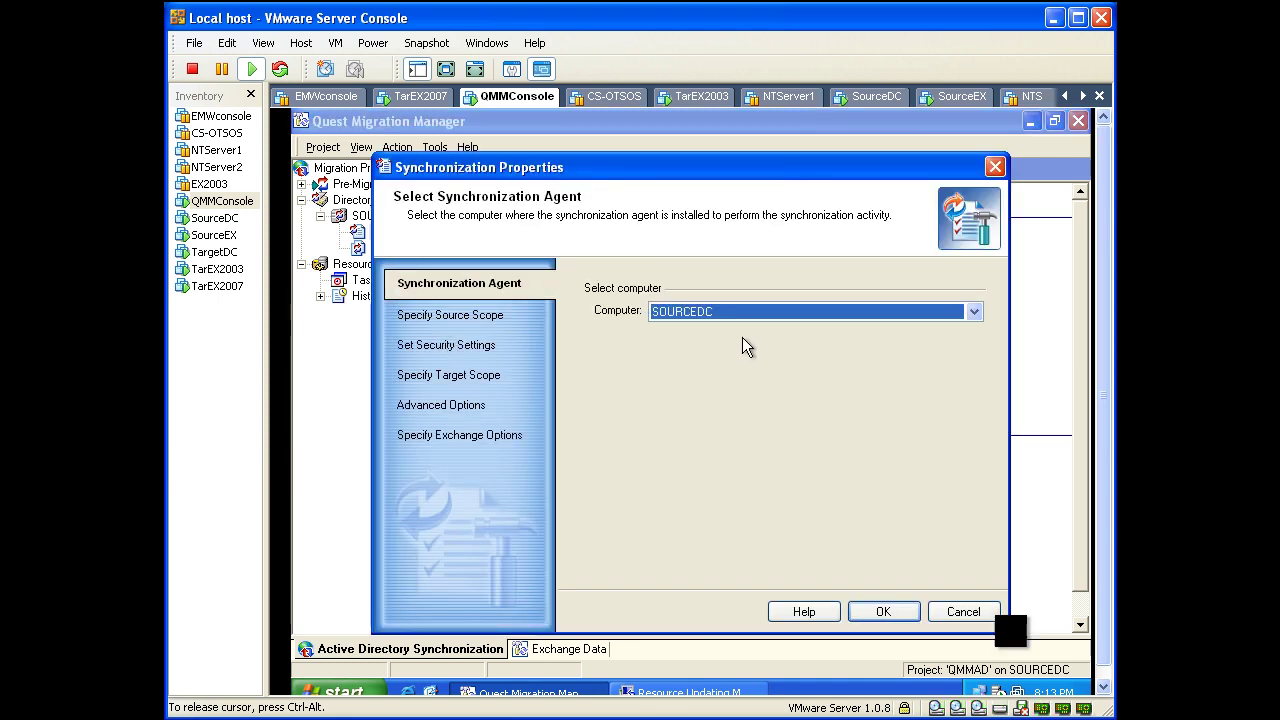
{"action": "left_click", "coordinate": [974, 311]}
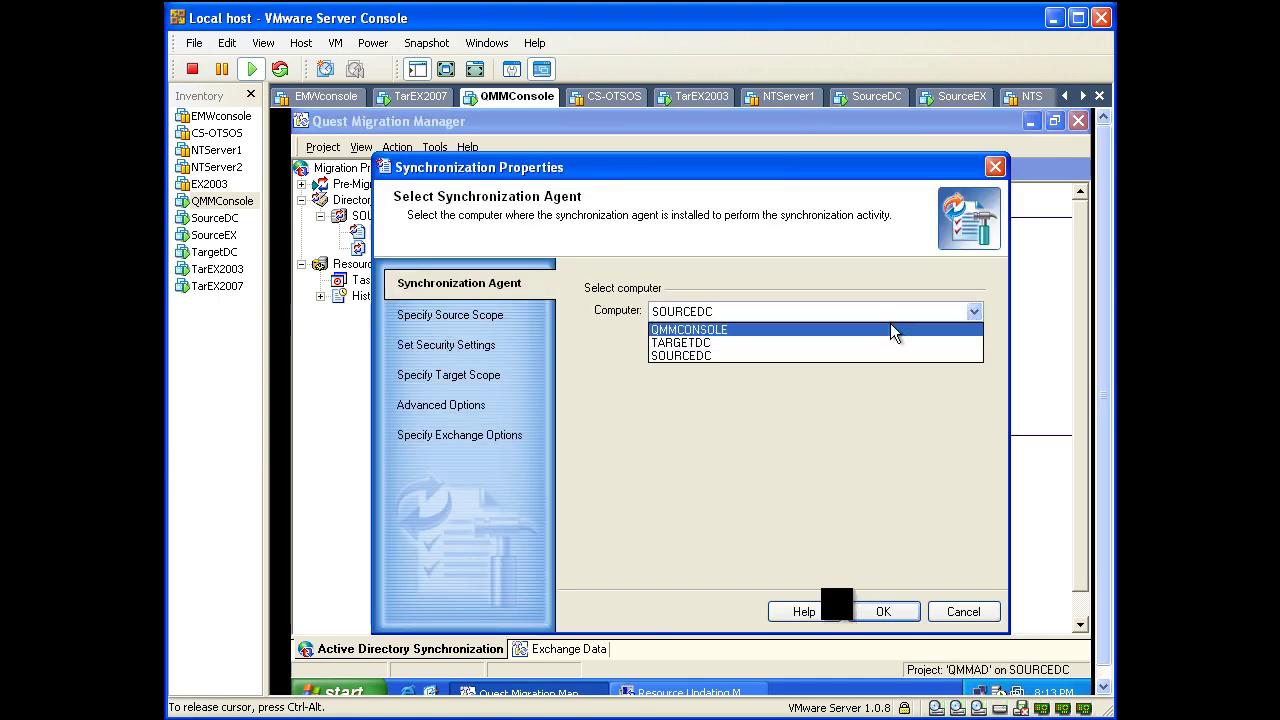
{"action": "left_click", "coordinate": [798, 326]}
{"action": "left_click", "coordinate": [960, 611]}
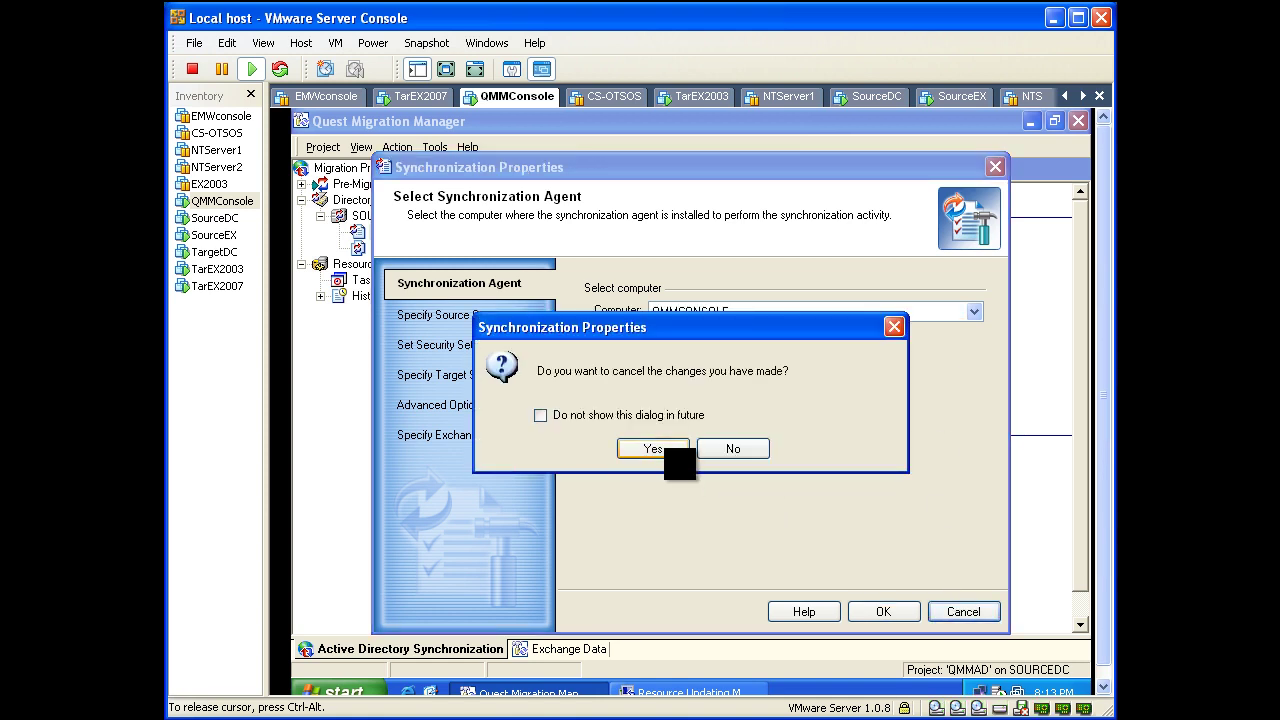
{"action": "left_click", "coordinate": [659, 452]}
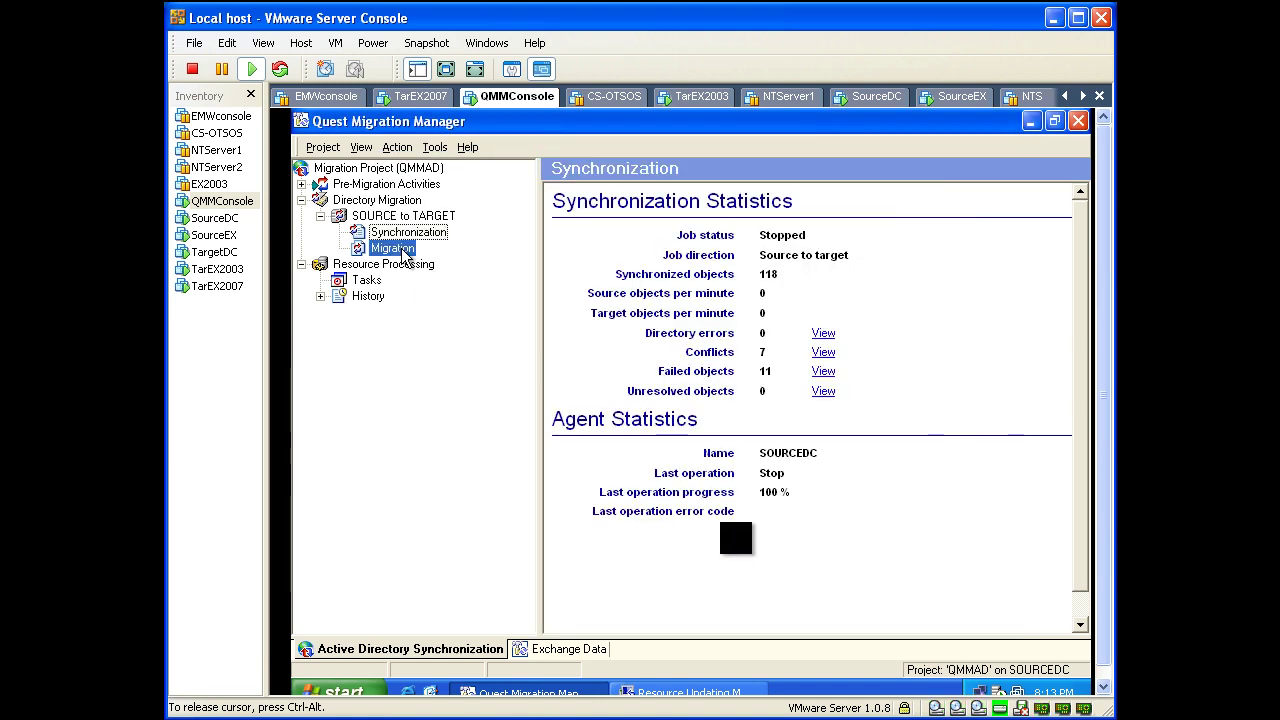
{"action": "left_click", "coordinate": [400, 249]}
{"action": "right_click", "coordinate": [400, 249]}
Step: Start a migration session named 'test', confirm QMMCONSOLE is offered as migration agent, then cancel
{"action": "left_click", "coordinate": [437, 259]}
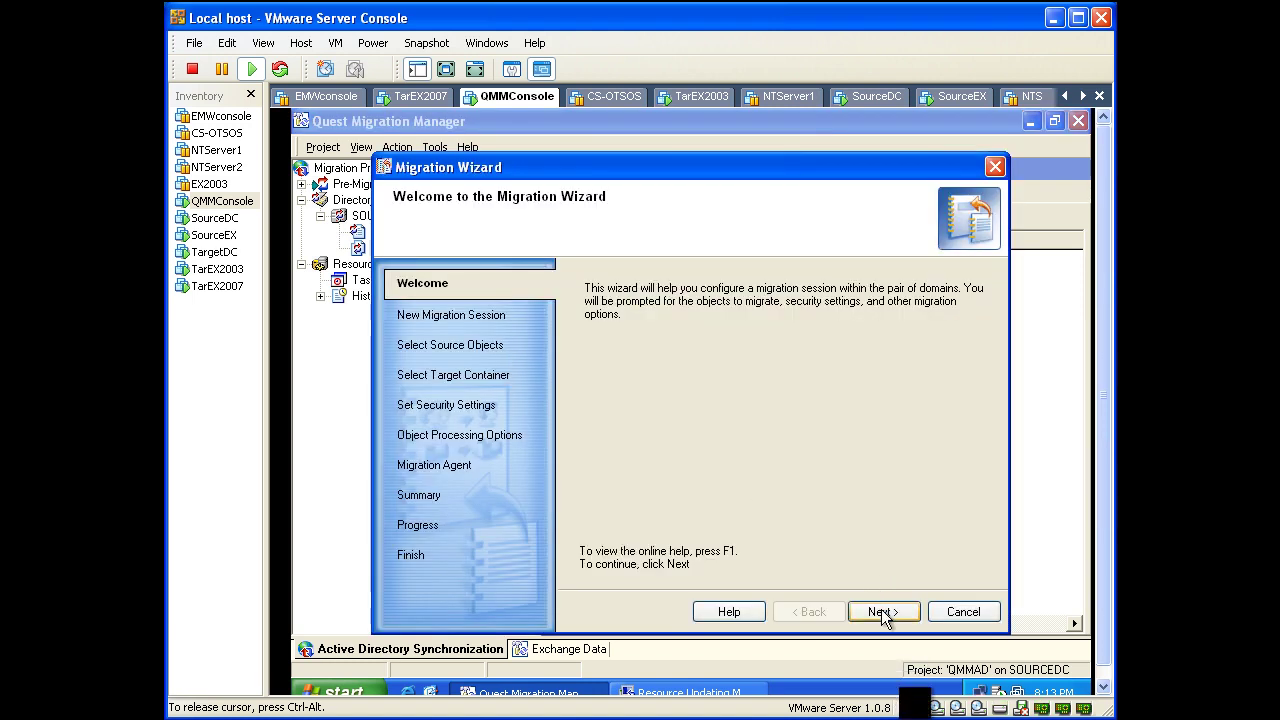
{"action": "left_click", "coordinate": [882, 612]}
{"action": "type", "text": "test"}
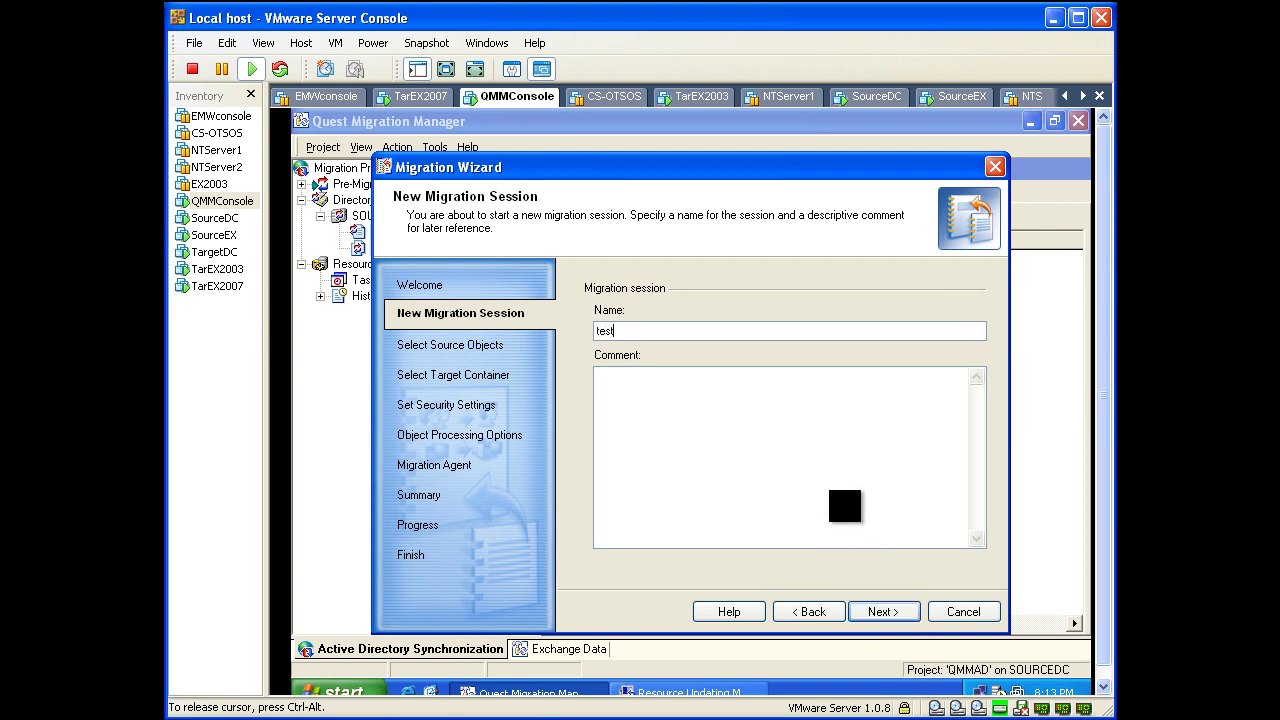
{"action": "left_click", "coordinate": [890, 613]}
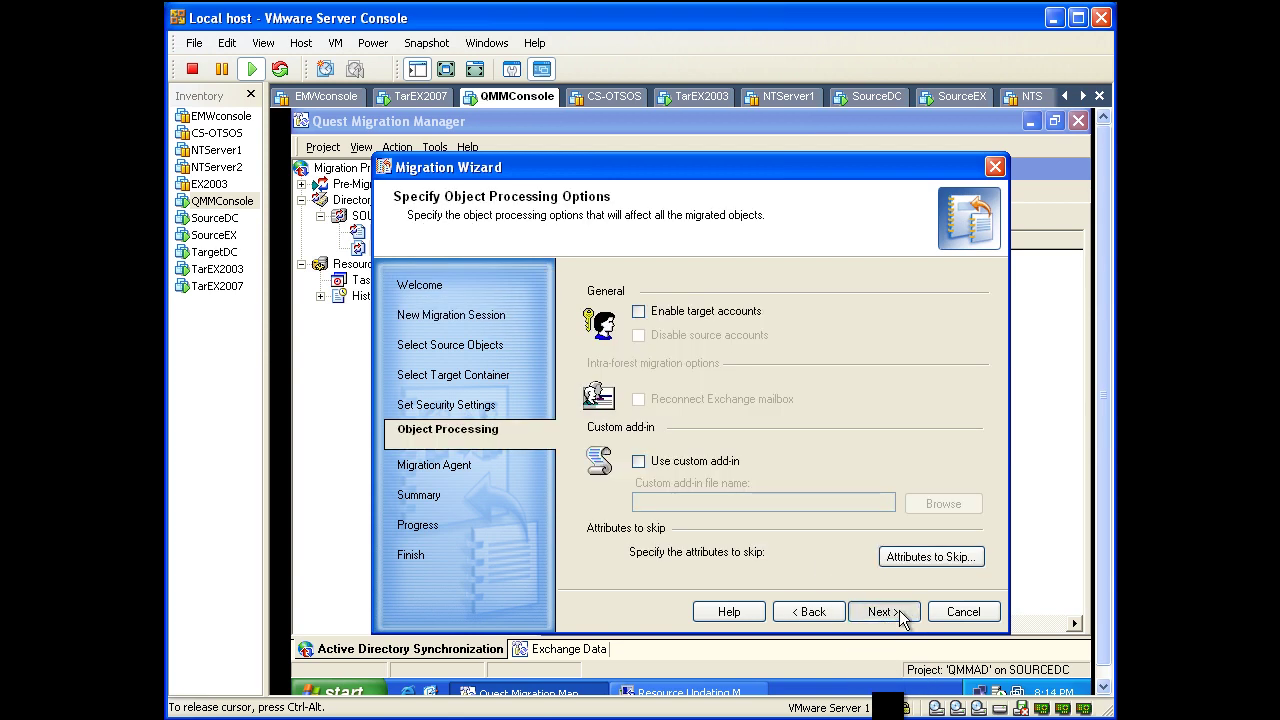
{"action": "left_click", "coordinate": [900, 614]}
{"action": "left_click", "coordinate": [772, 314]}
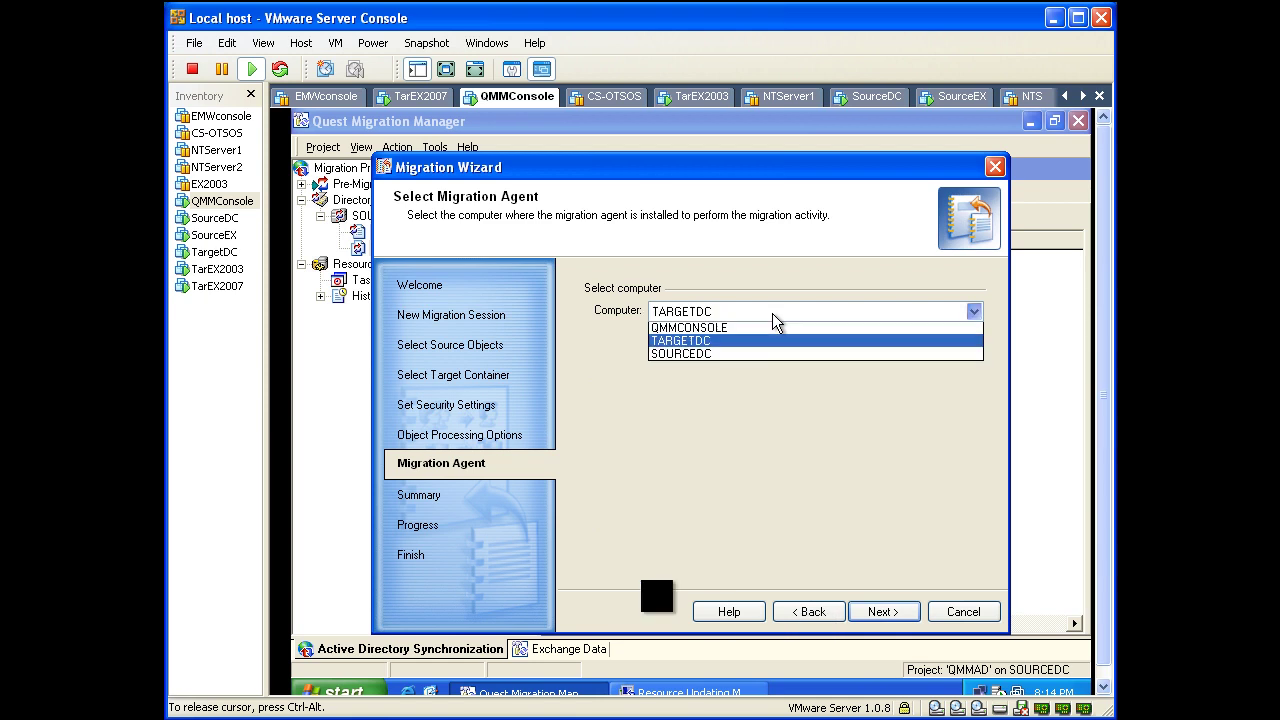
{"action": "left_click", "coordinate": [749, 330]}
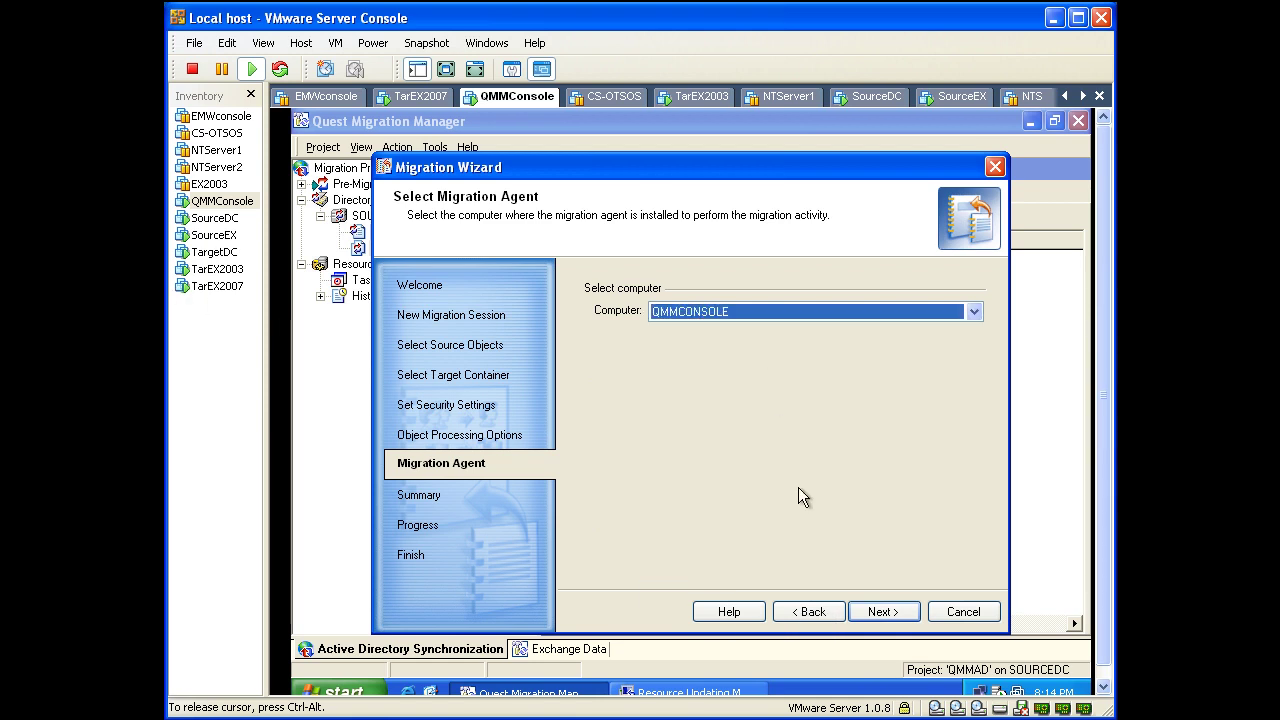
{"action": "left_click", "coordinate": [952, 614]}
{"action": "left_click", "coordinate": [682, 450]}
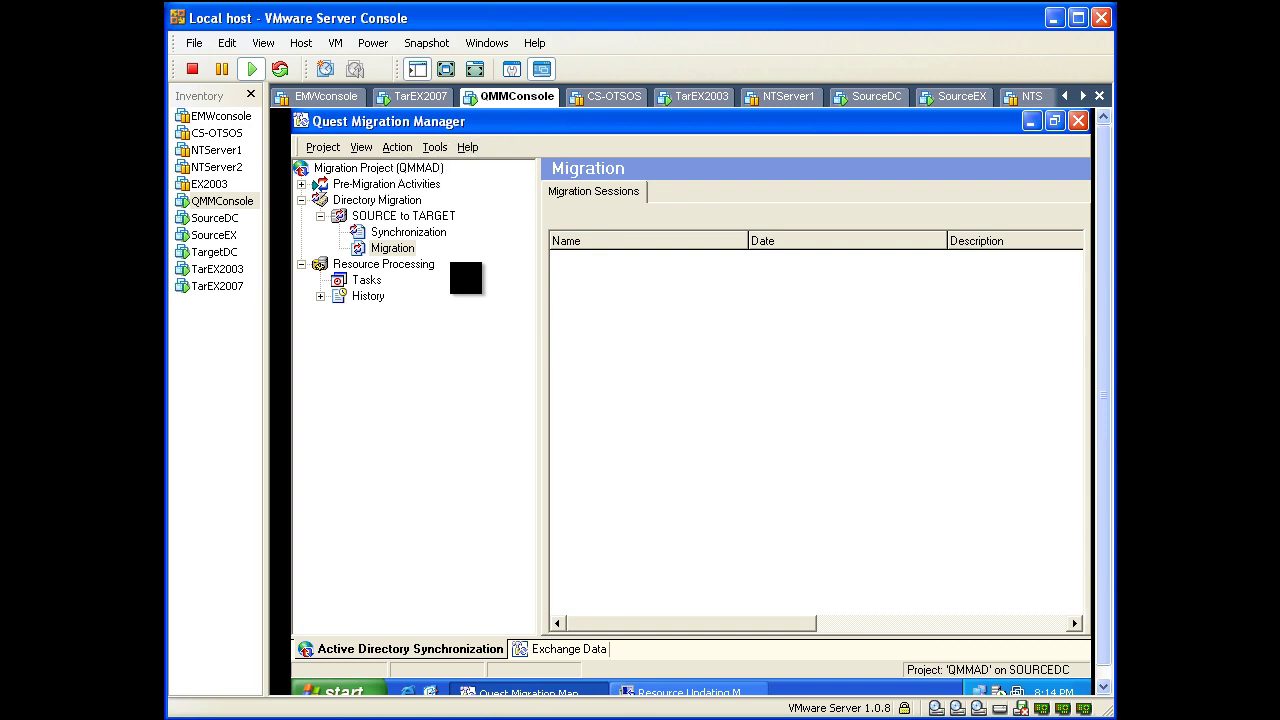
Step: In Agent Manager, select the QMMCONSOLE agent with 0 jobs and start removing it
{"action": "left_click", "coordinate": [432, 148]}
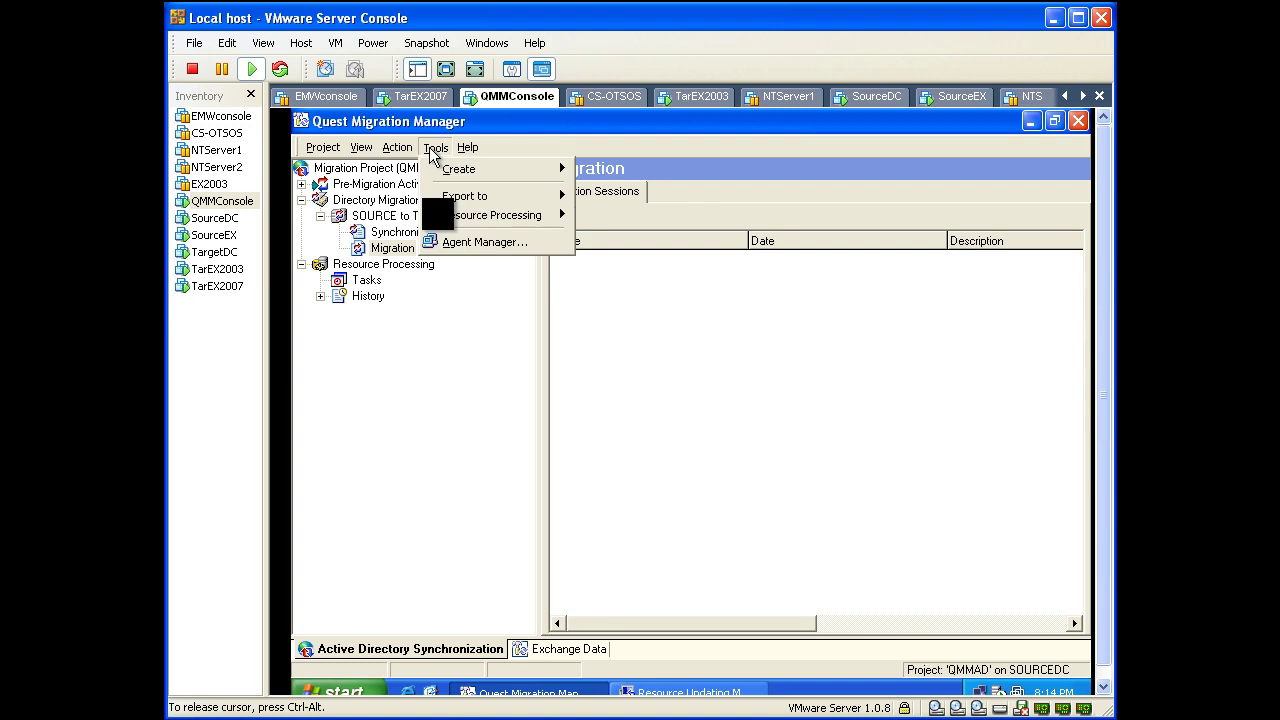
{"action": "left_click", "coordinate": [451, 240]}
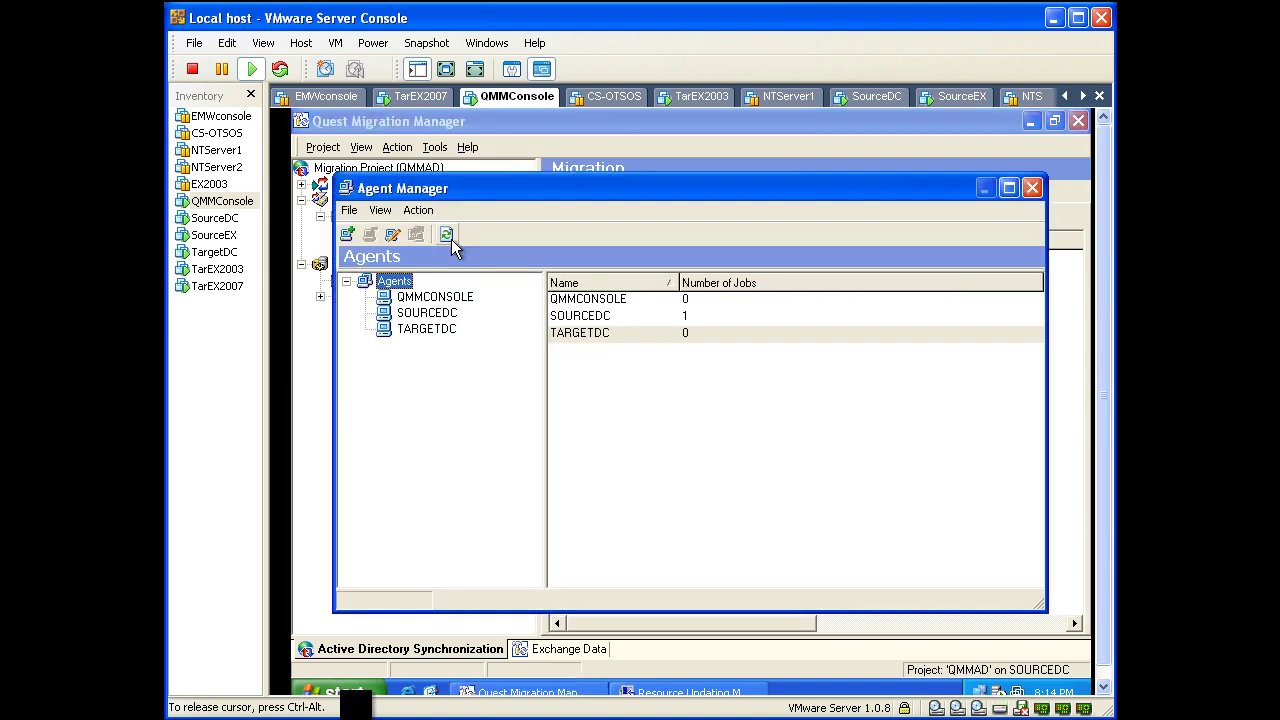
{"action": "left_click", "coordinate": [418, 310]}
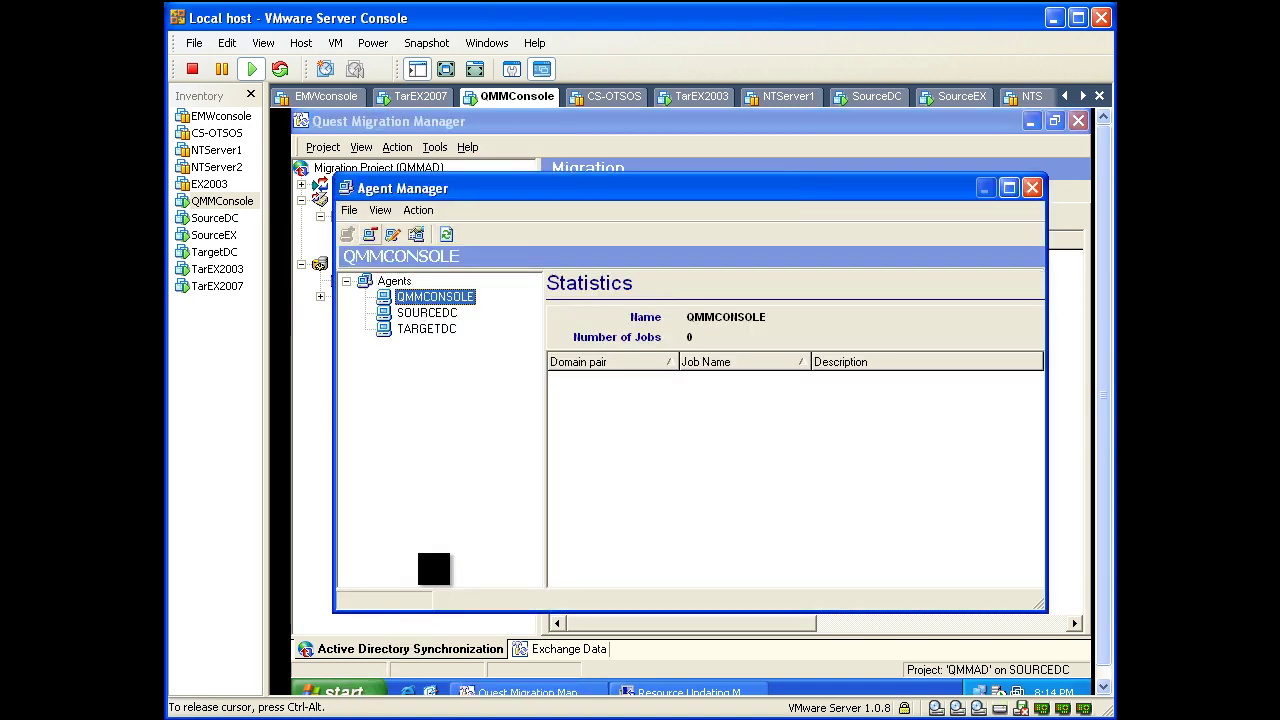
{"action": "left_click", "coordinate": [369, 238]}
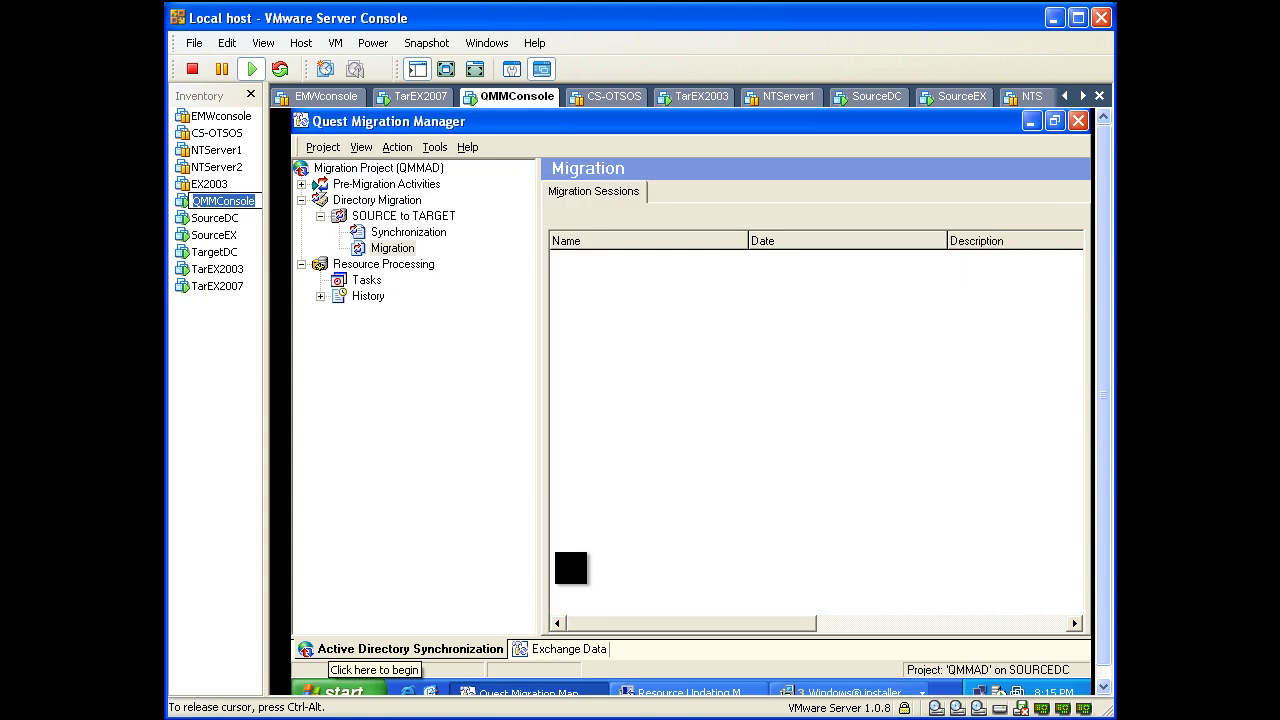
{"action": "left_click", "coordinate": [340, 690]}
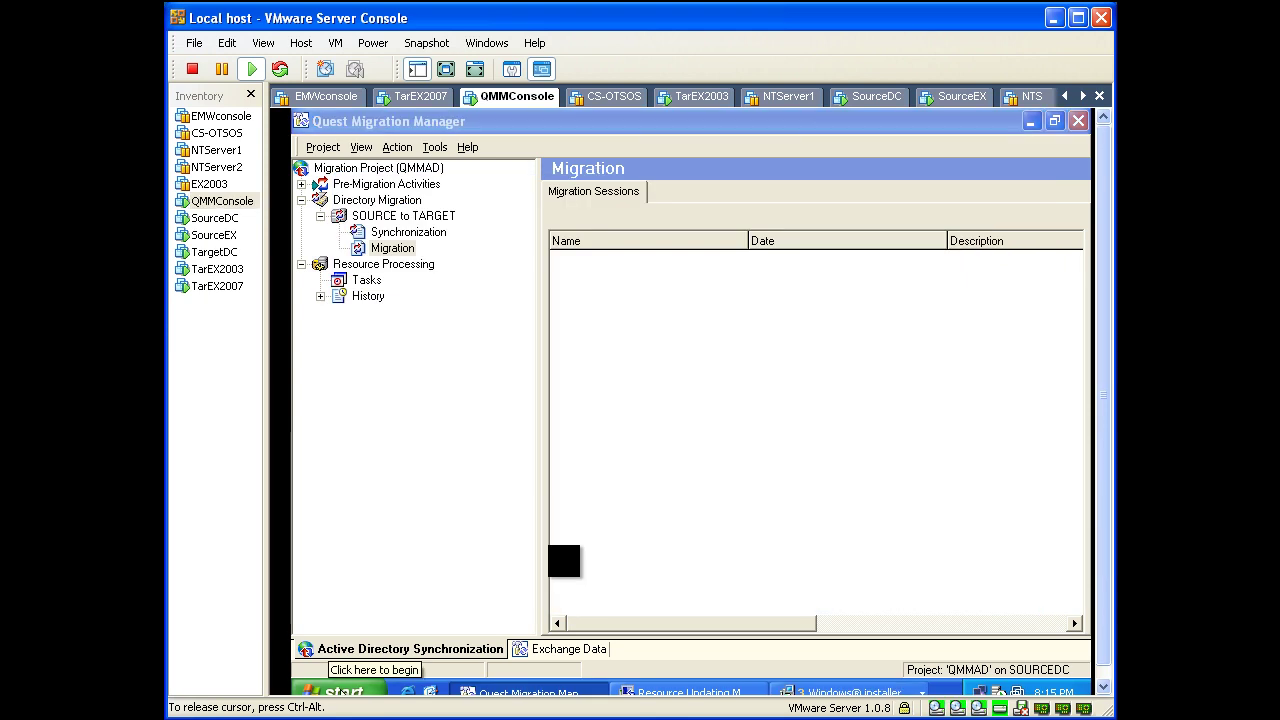
Step: Open Add or Remove Programs in the Windows Control Panel
{"action": "mouse_move", "coordinate": [428, 528]}
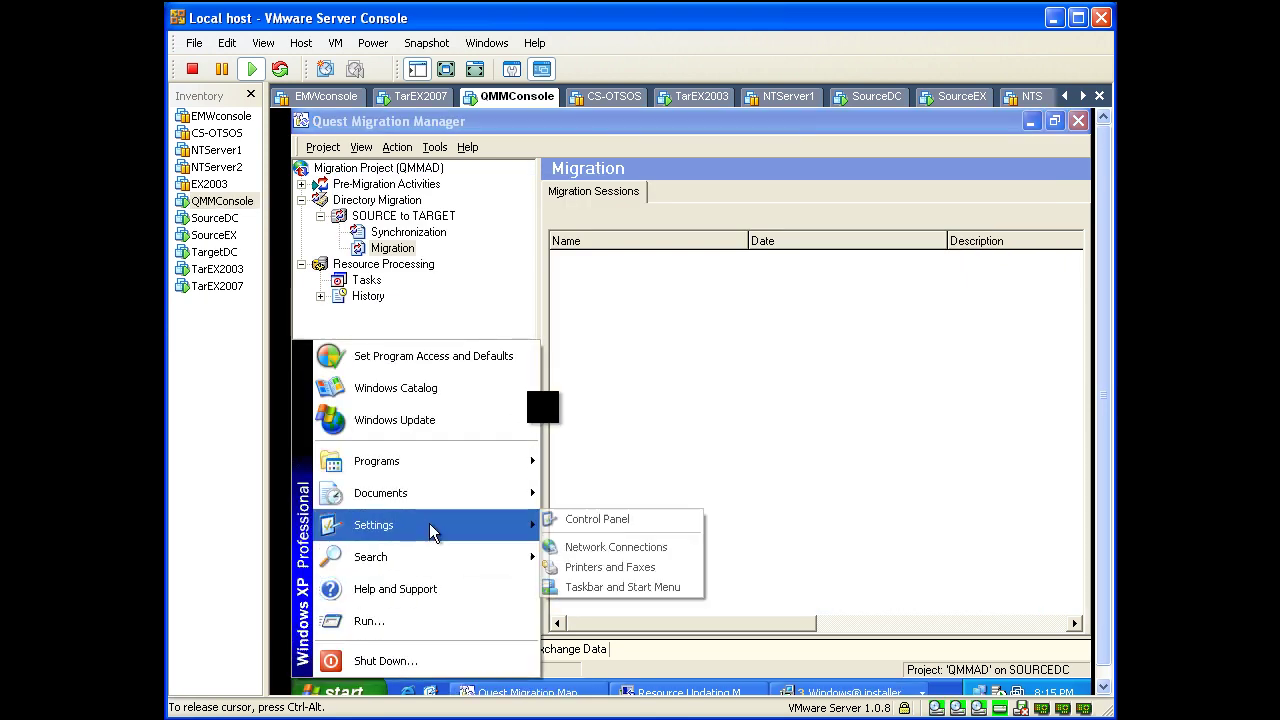
{"action": "left_click", "coordinate": [597, 519]}
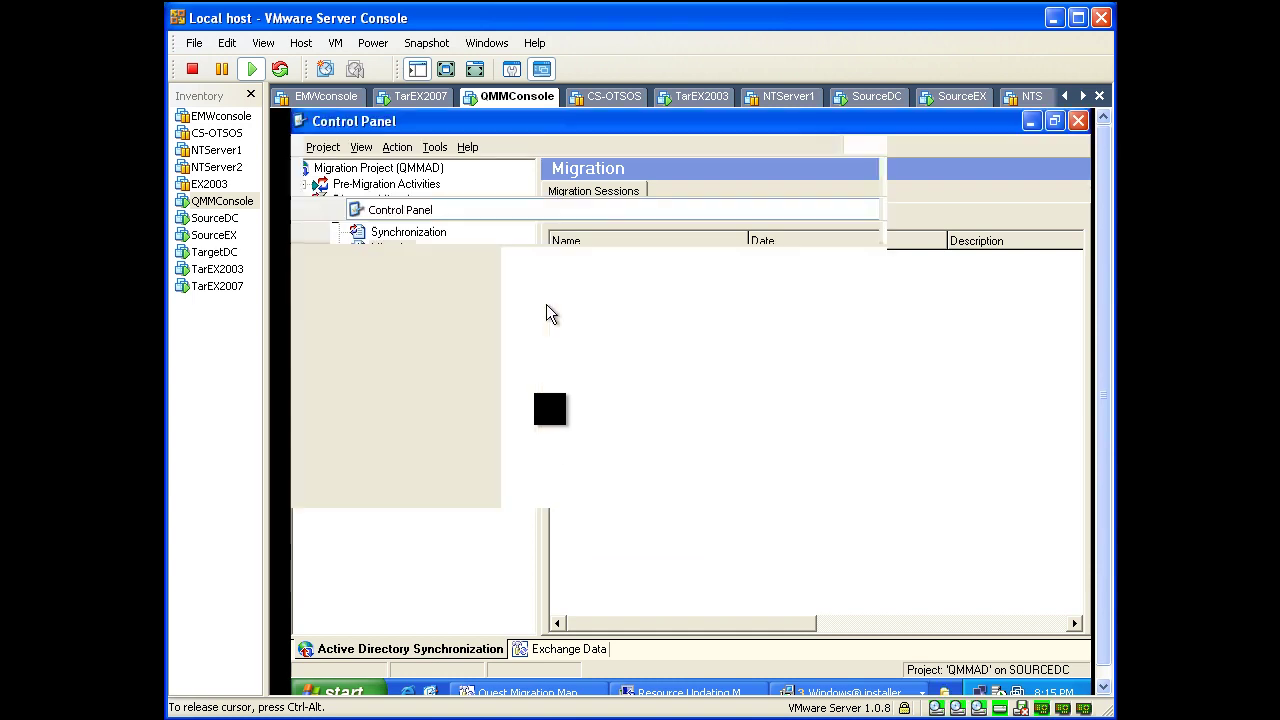
{"action": "left_click", "coordinate": [551, 311]}
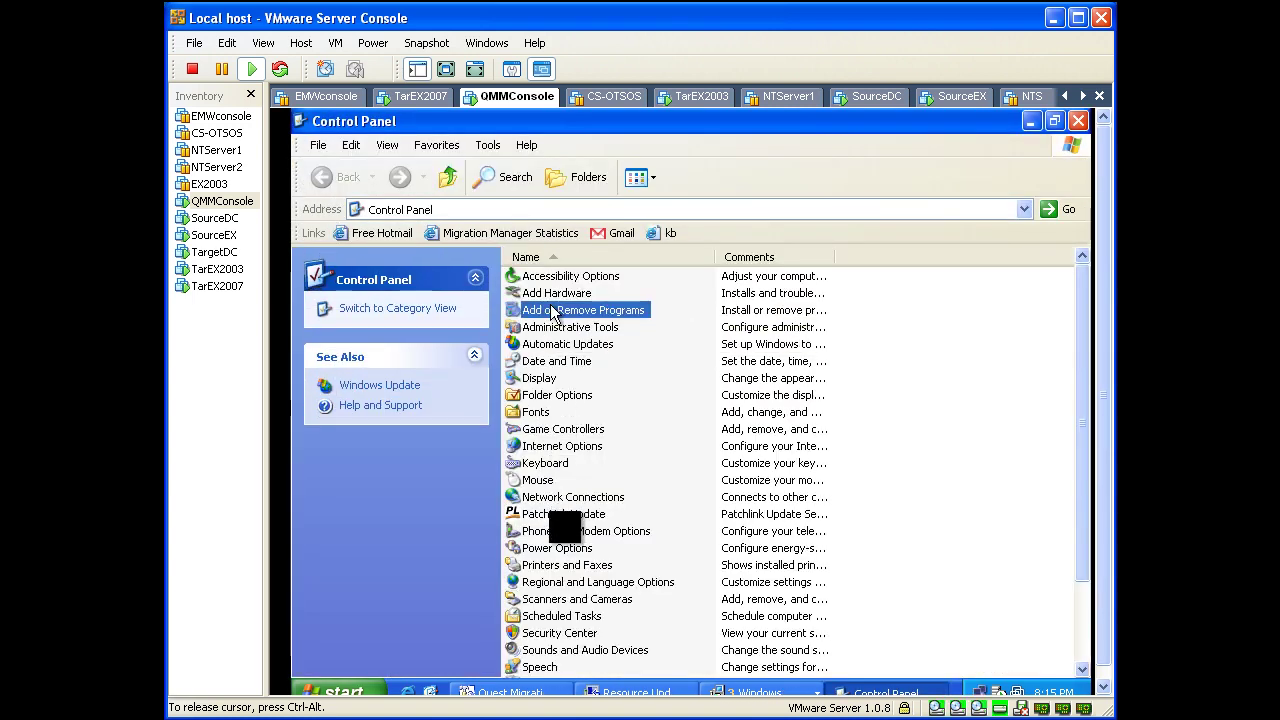
{"action": "double_click", "coordinate": [551, 311]}
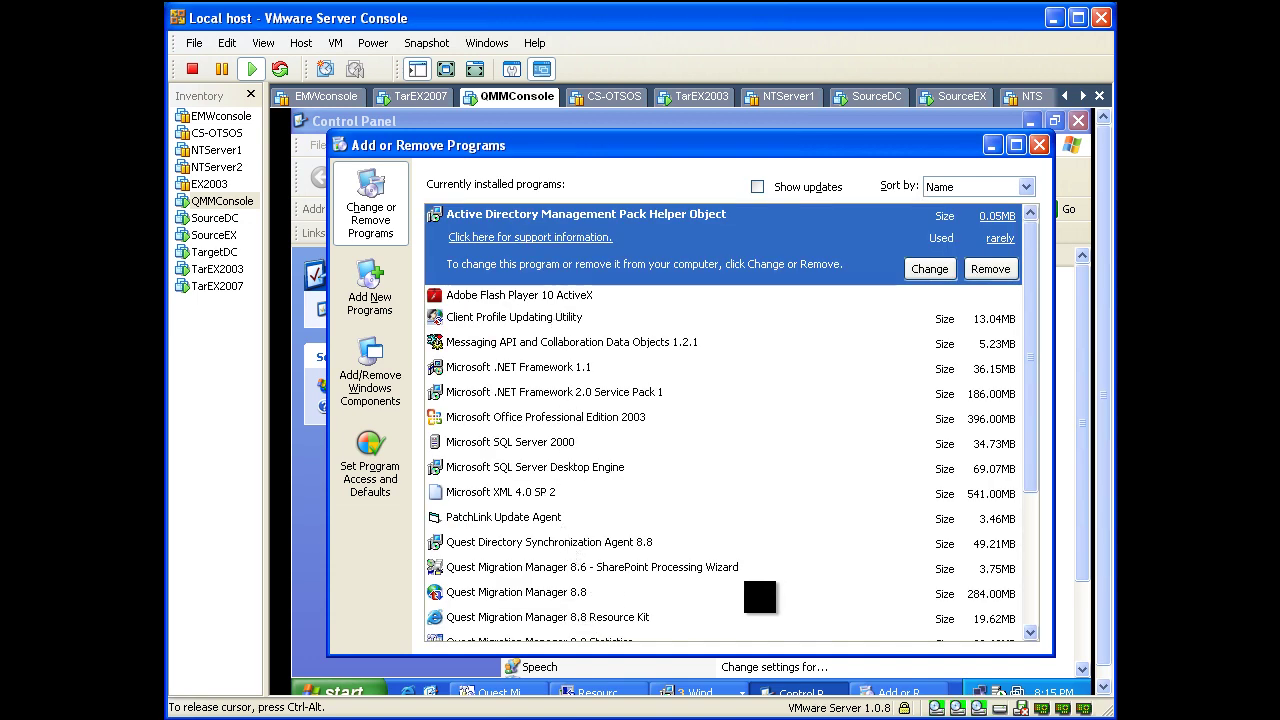
Step: Remove Quest Directory Synchronization Agent 8.8, confirm with Yes, and close both Control Panel windows
{"action": "left_click", "coordinate": [568, 546]}
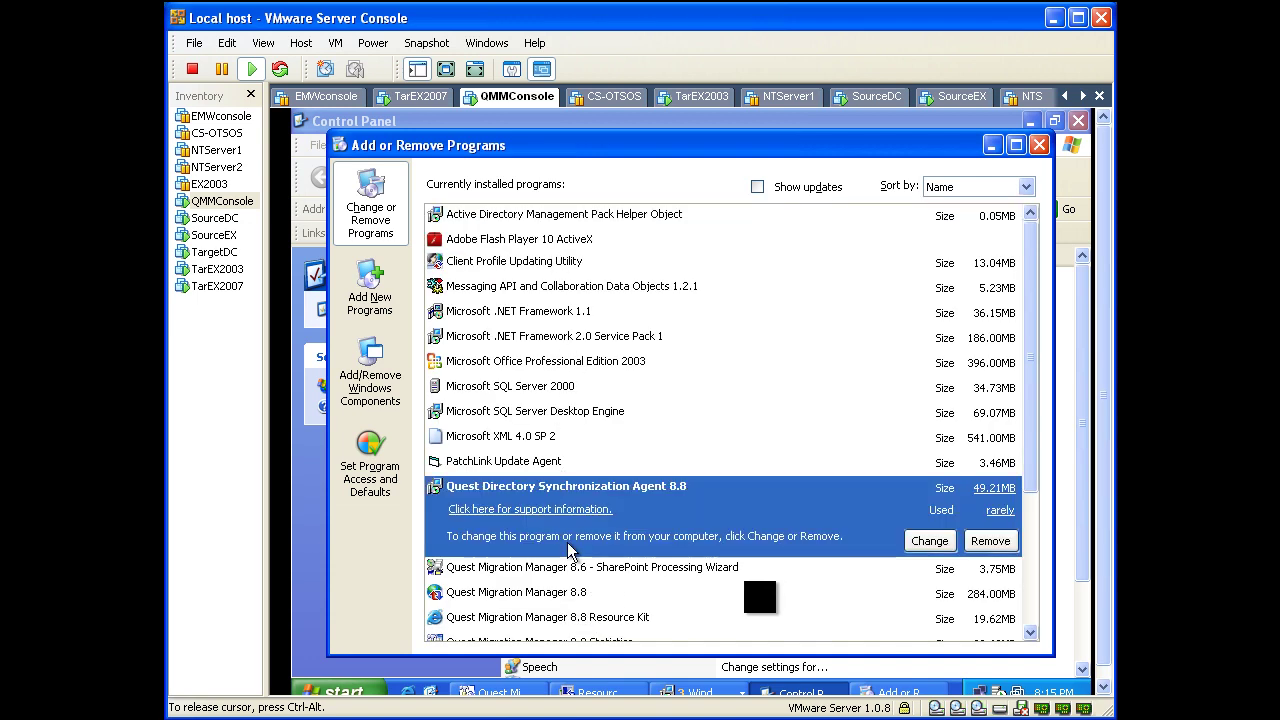
{"action": "left_click", "coordinate": [1000, 549]}
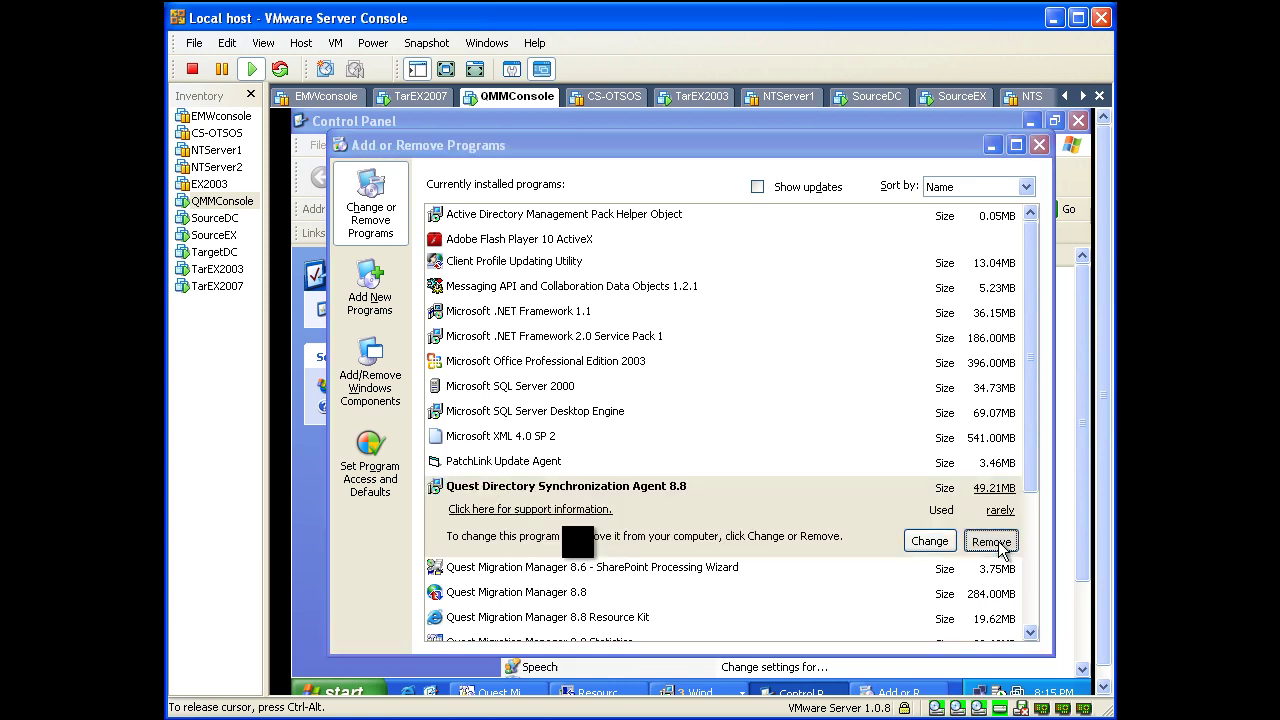
{"action": "left_click", "coordinate": [652, 459]}
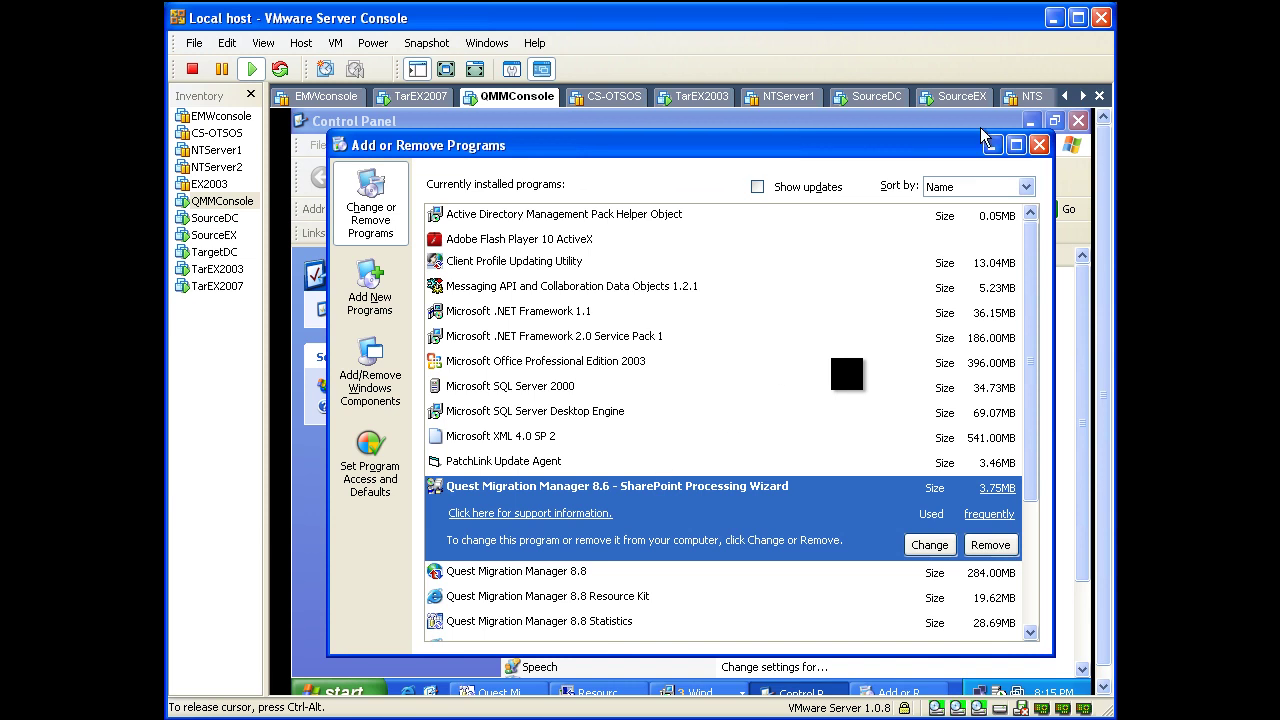
{"action": "left_click", "coordinate": [1039, 145]}
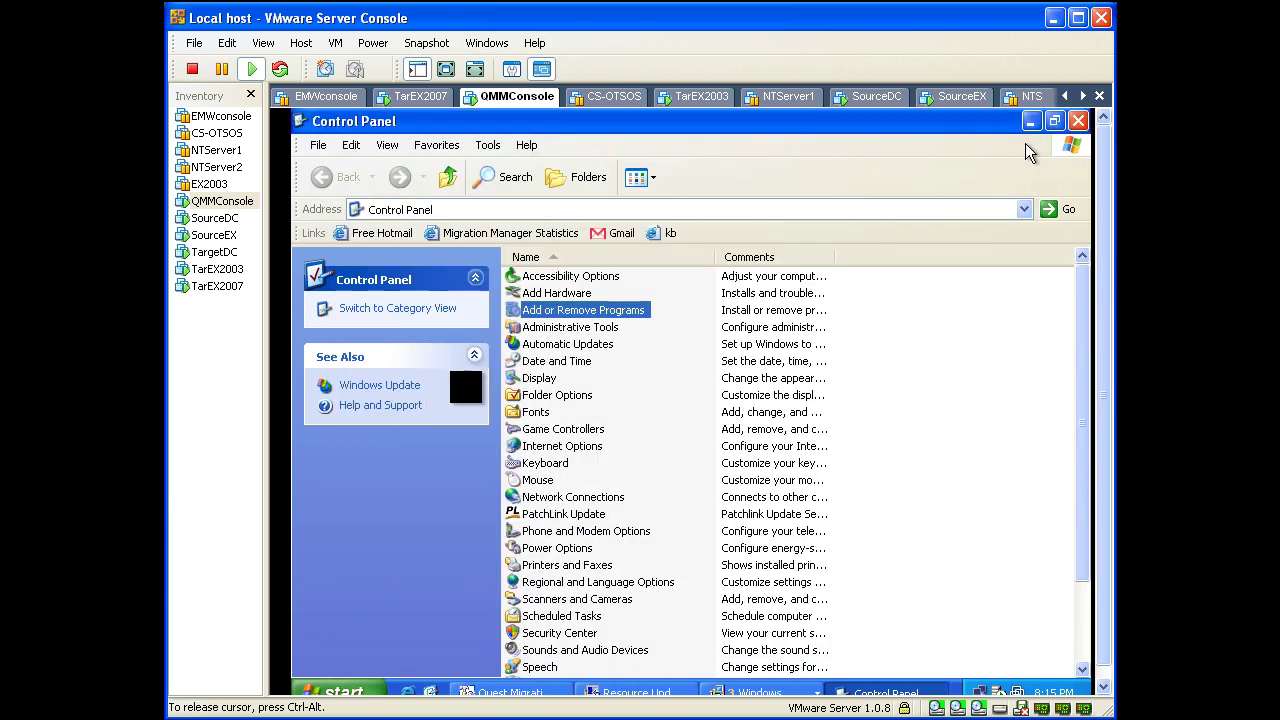
{"action": "left_click", "coordinate": [1078, 121]}
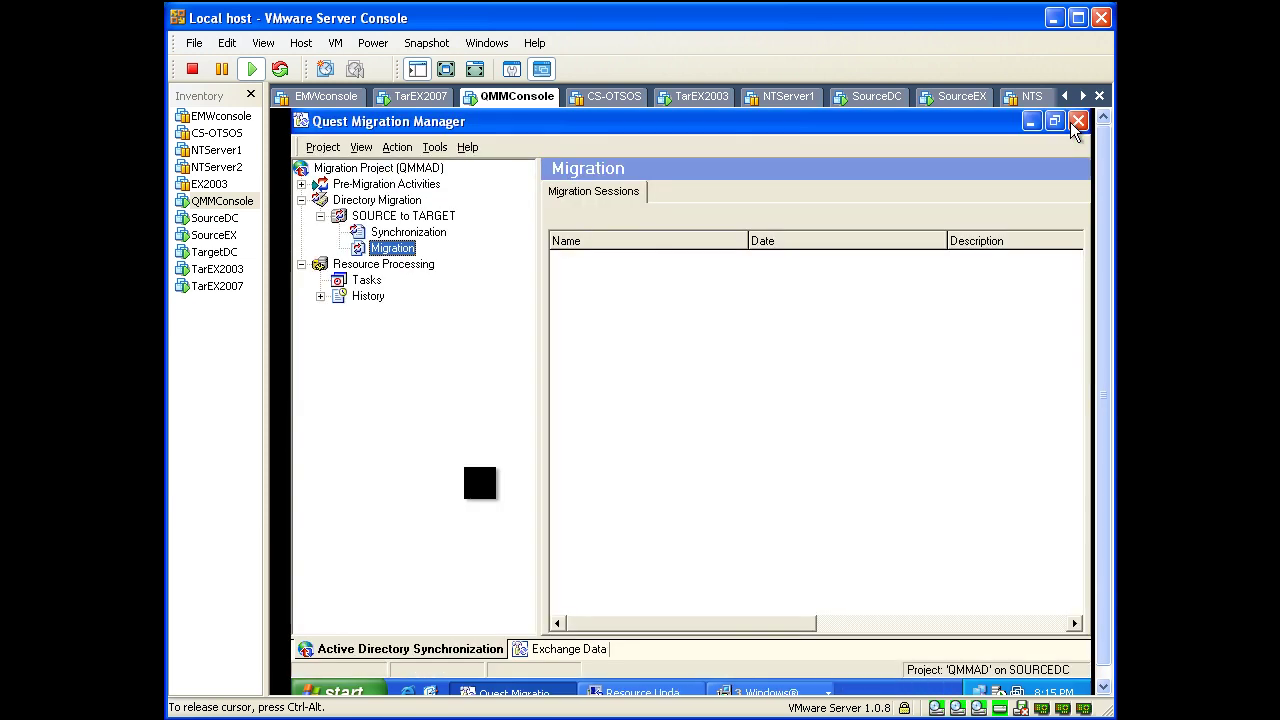
{"action": "left_click", "coordinate": [430, 150]}
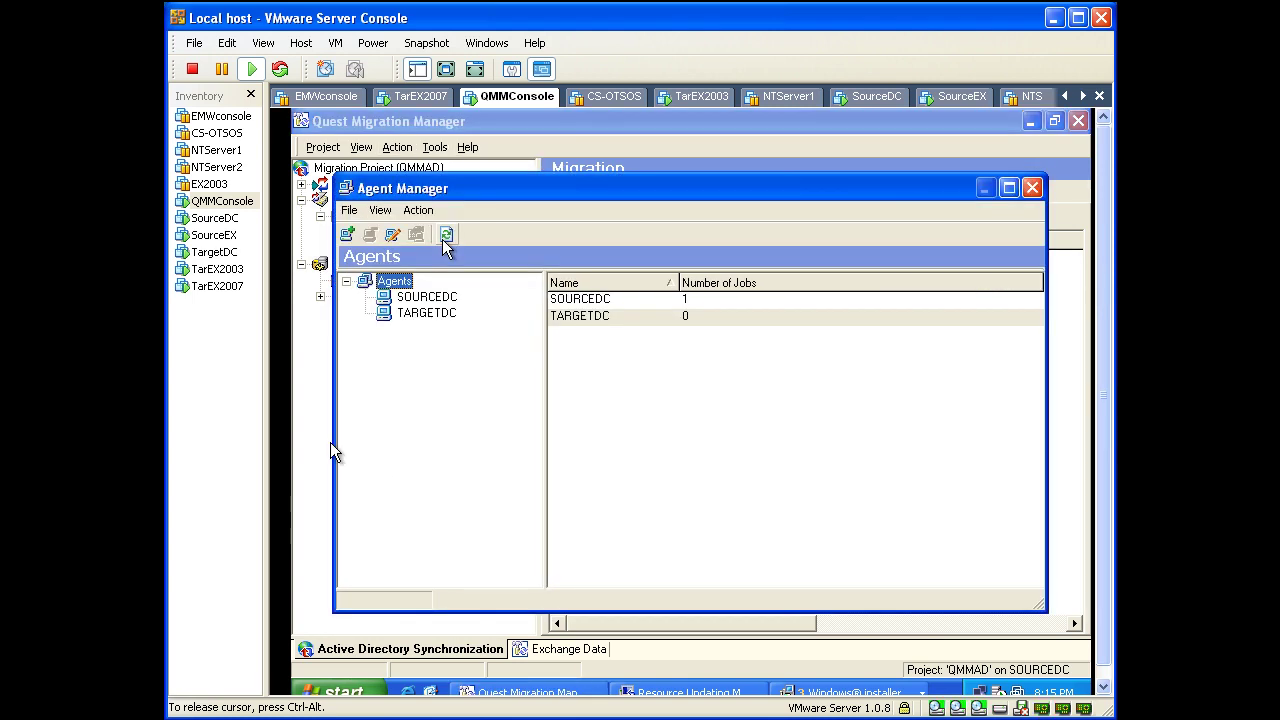
{"action": "left_click", "coordinate": [1032, 188]}
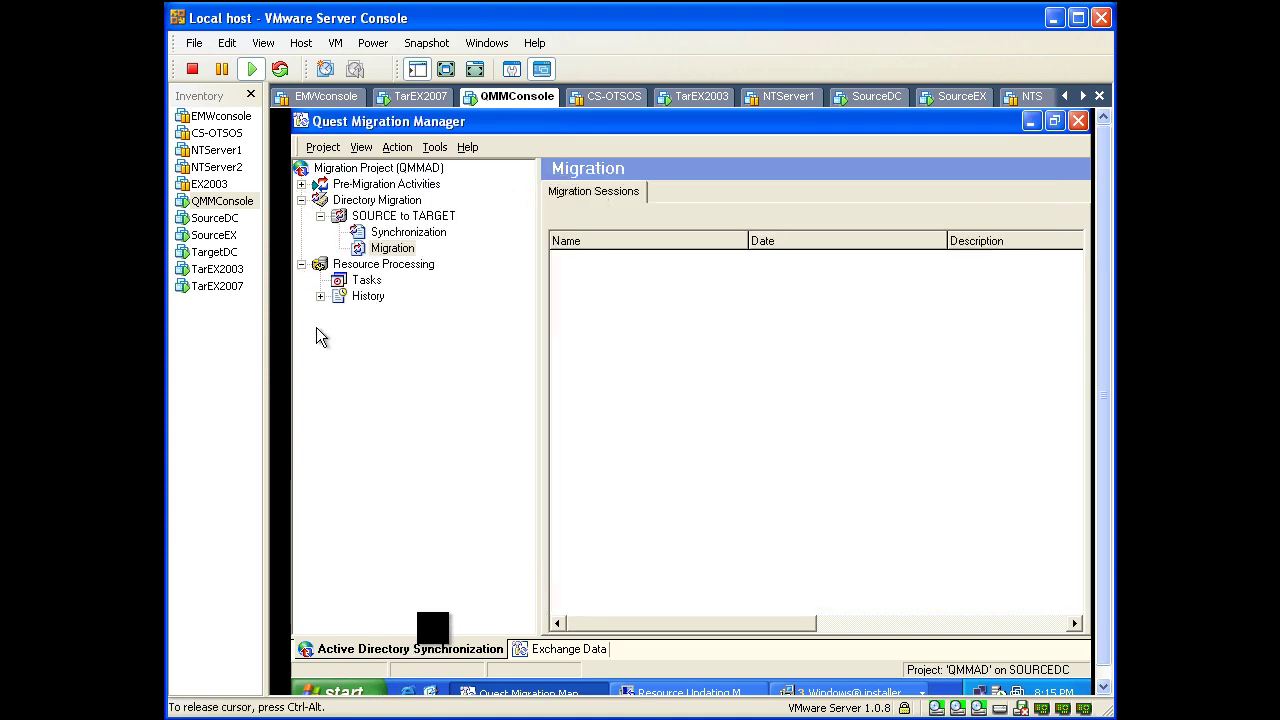
Step: In Windows Explorer, browse to the C:\temp\QMM8.8\CD-QMM8.8\DSA folder
{"action": "right_click", "coordinate": [342, 689]}
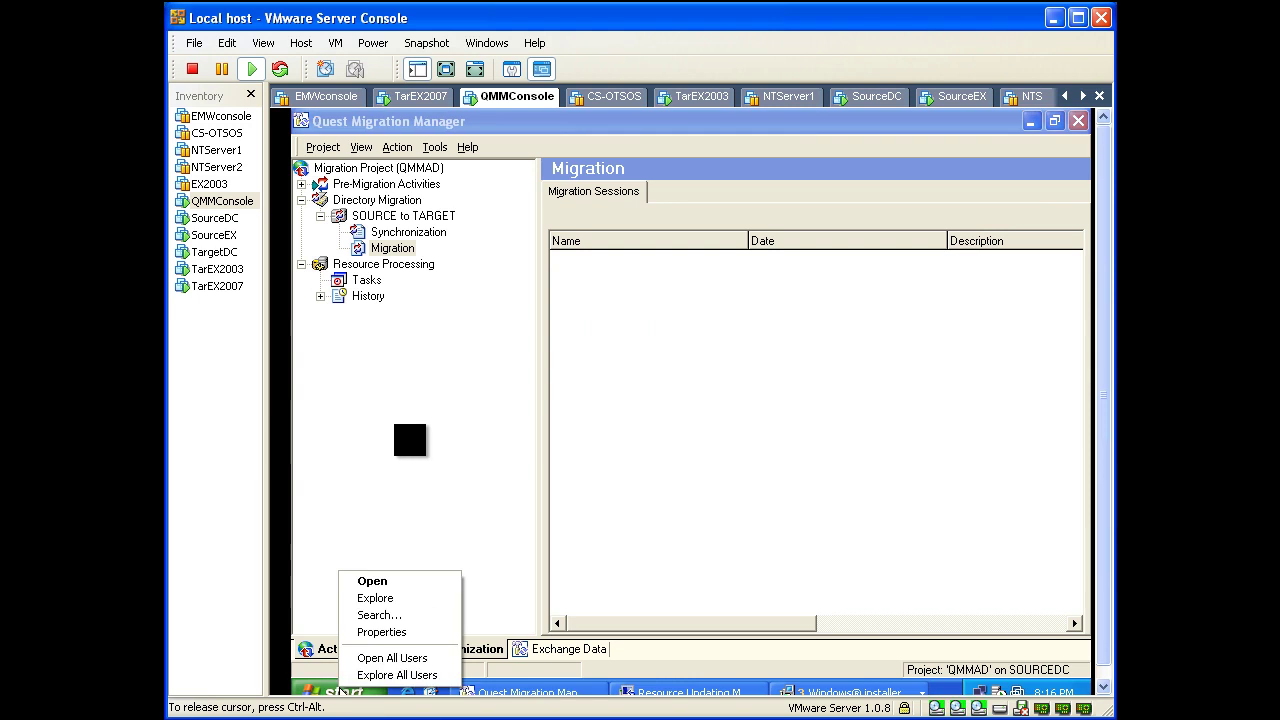
{"action": "left_click", "coordinate": [376, 598]}
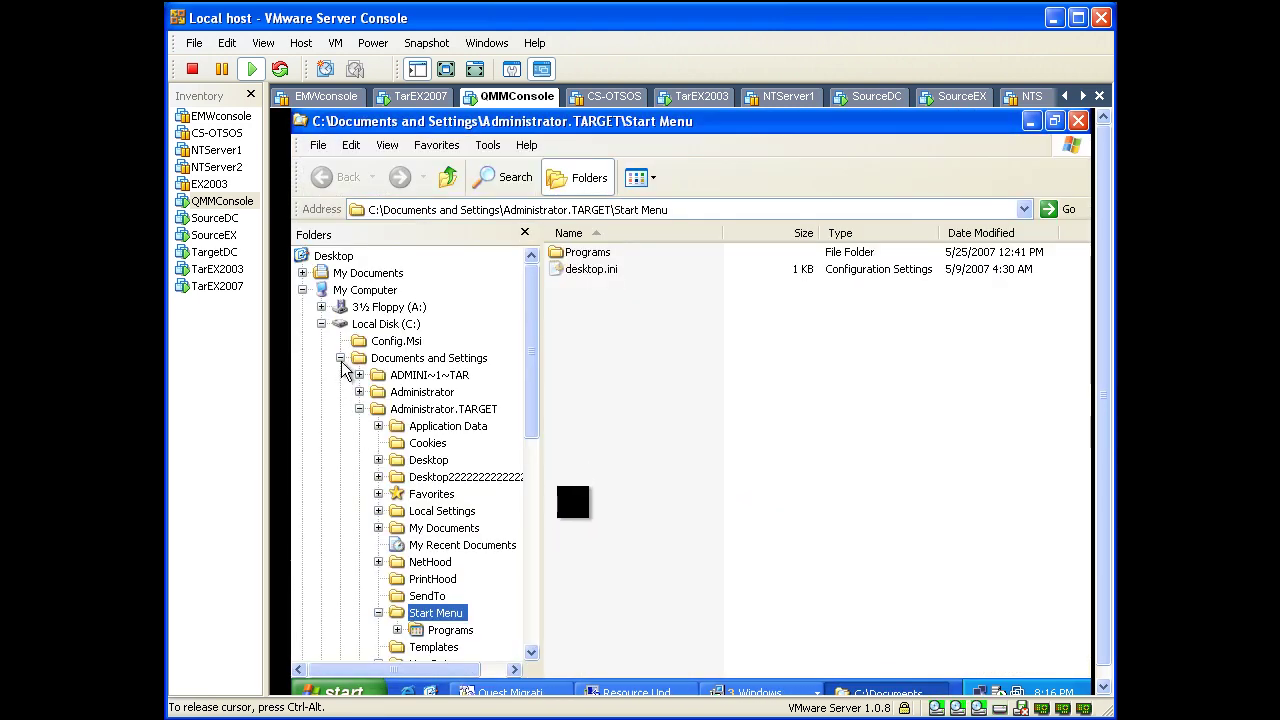
{"action": "left_click", "coordinate": [340, 358]}
{"action": "left_click", "coordinate": [382, 462]}
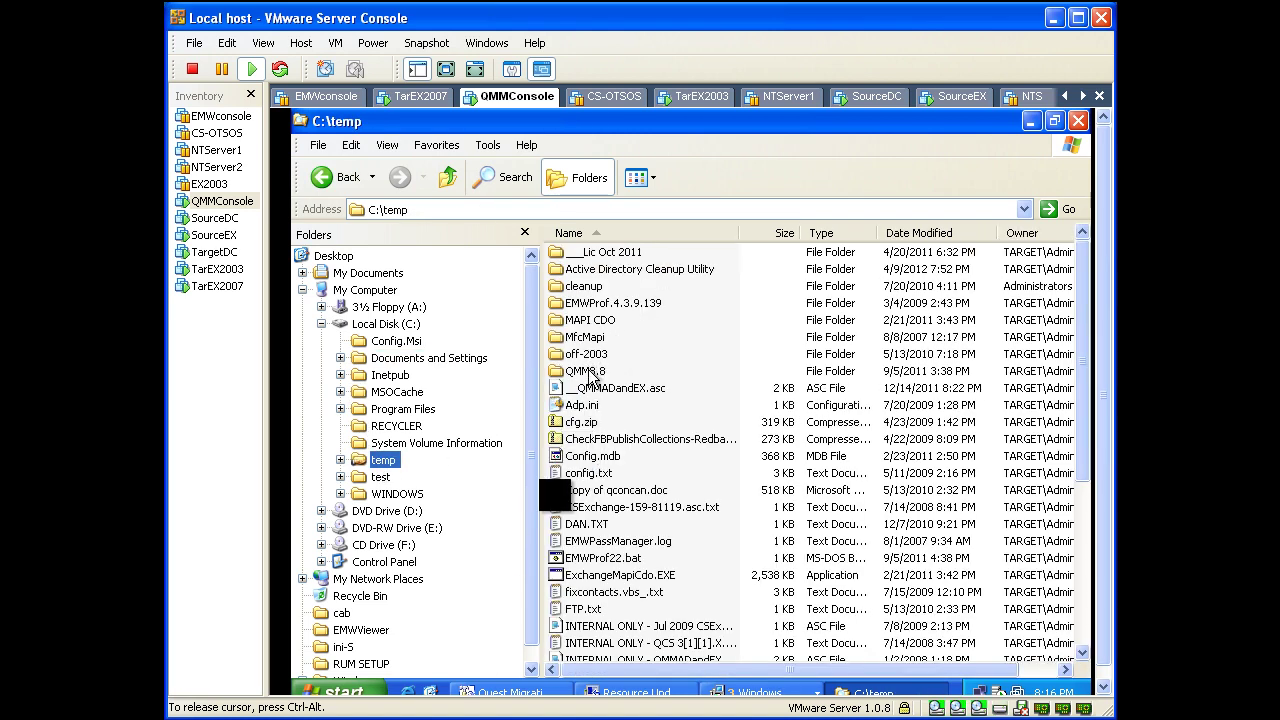
{"action": "double_click", "coordinate": [588, 371]}
{"action": "double_click", "coordinate": [590, 254]}
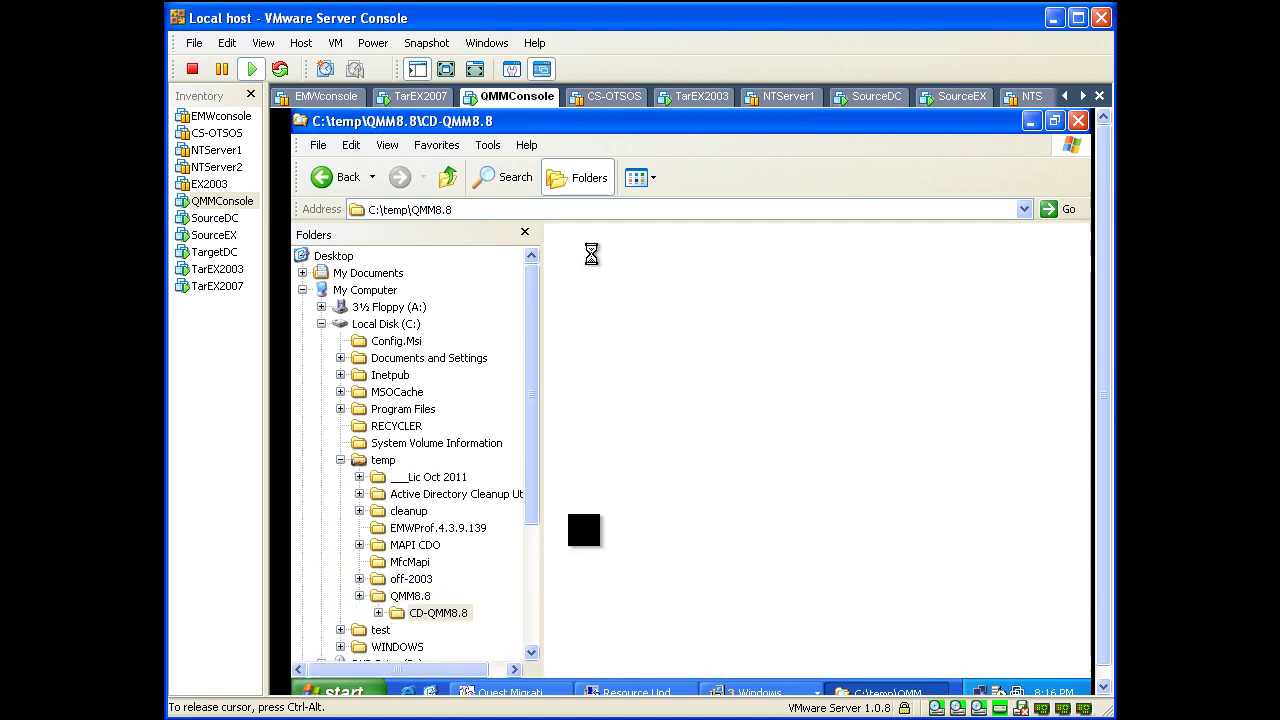
{"action": "double_click", "coordinate": [578, 286]}
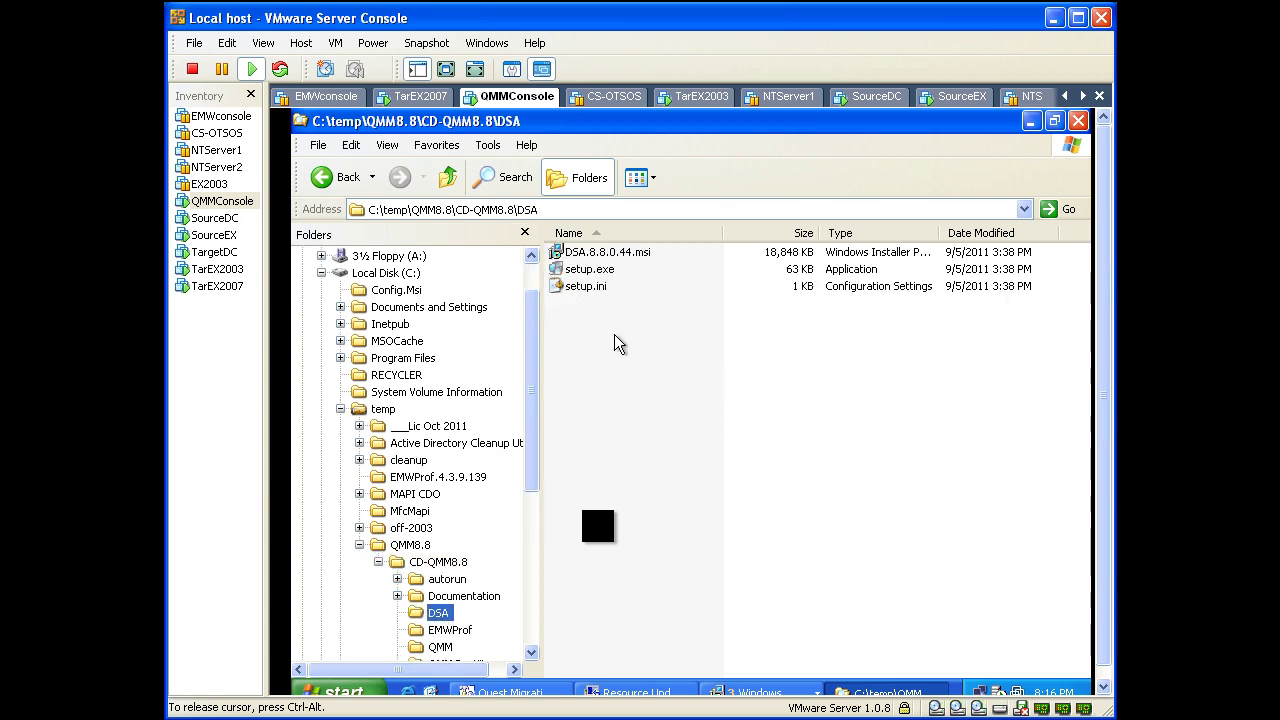
Step: Install DSA.8.8.0.44.msi and allow it to run past the security warning
{"action": "right_click", "coordinate": [634, 254]}
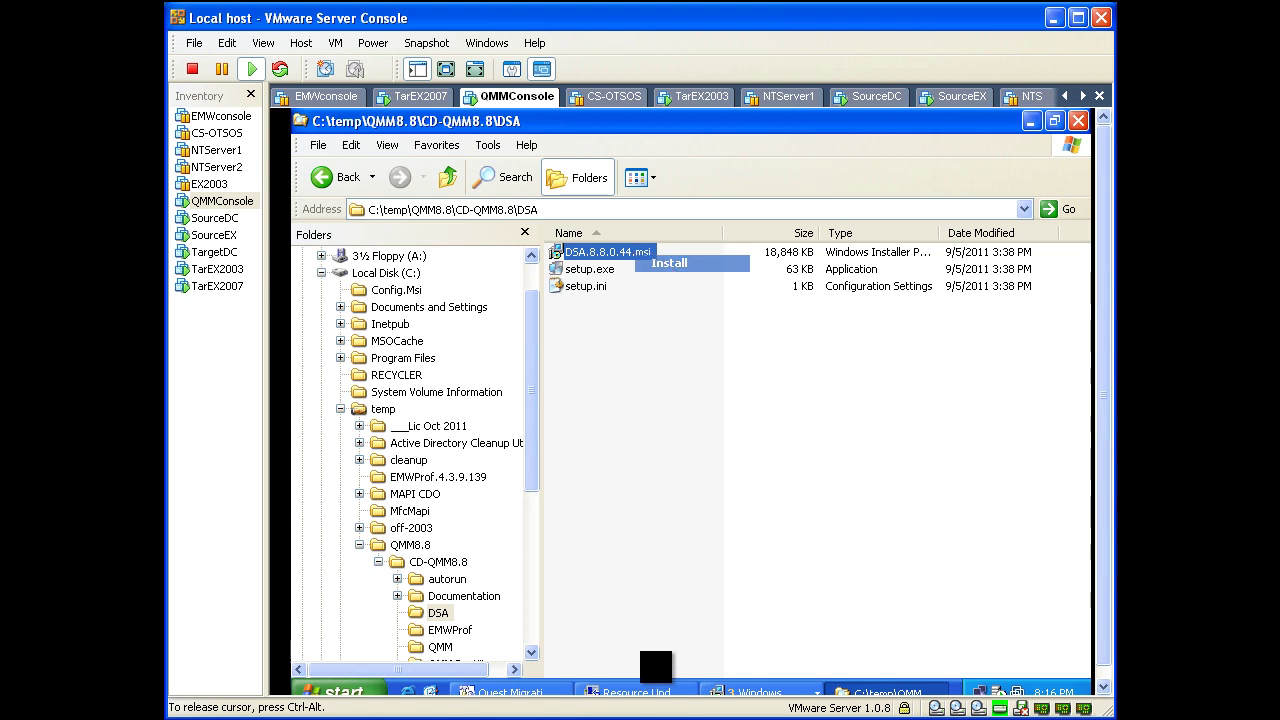
{"action": "left_click", "coordinate": [666, 263]}
{"action": "left_click", "coordinate": [728, 419]}
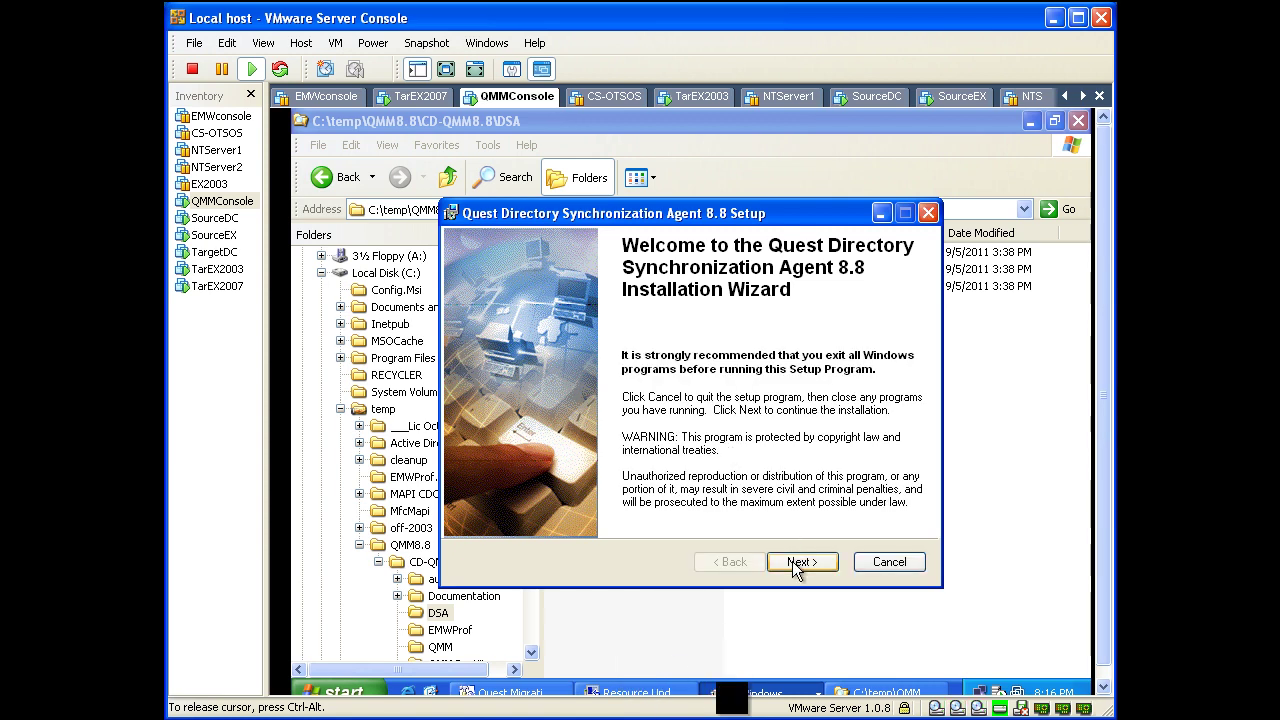
Step: Accept the licence agreement and keep the default user information and agent install location
{"action": "left_click", "coordinate": [797, 562]}
{"action": "left_click", "coordinate": [598, 507]}
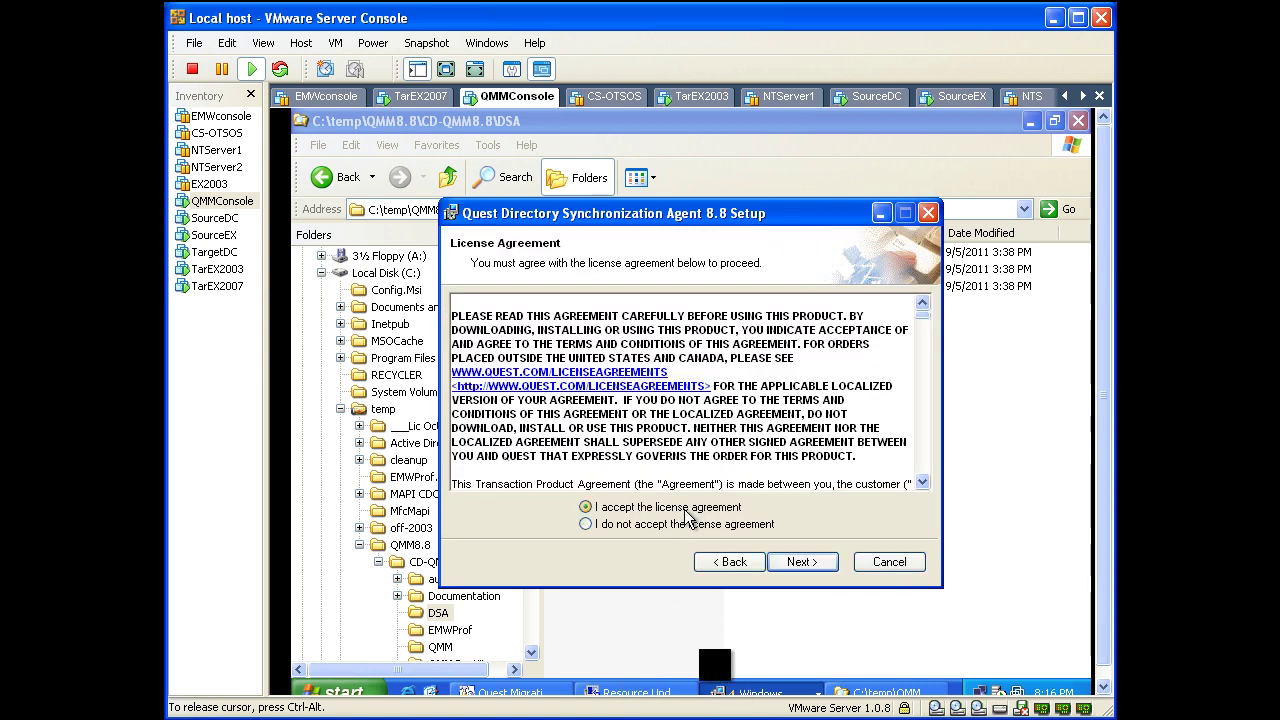
{"action": "left_click", "coordinate": [798, 563]}
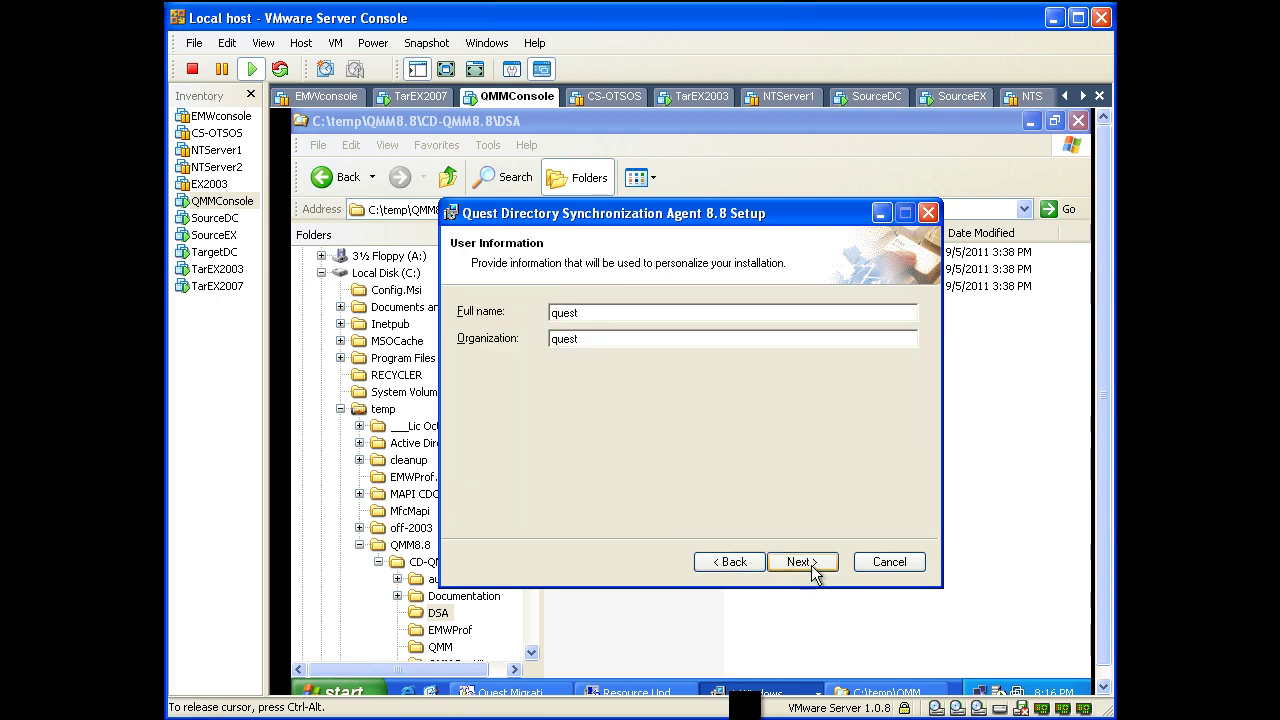
{"action": "left_click", "coordinate": [808, 562]}
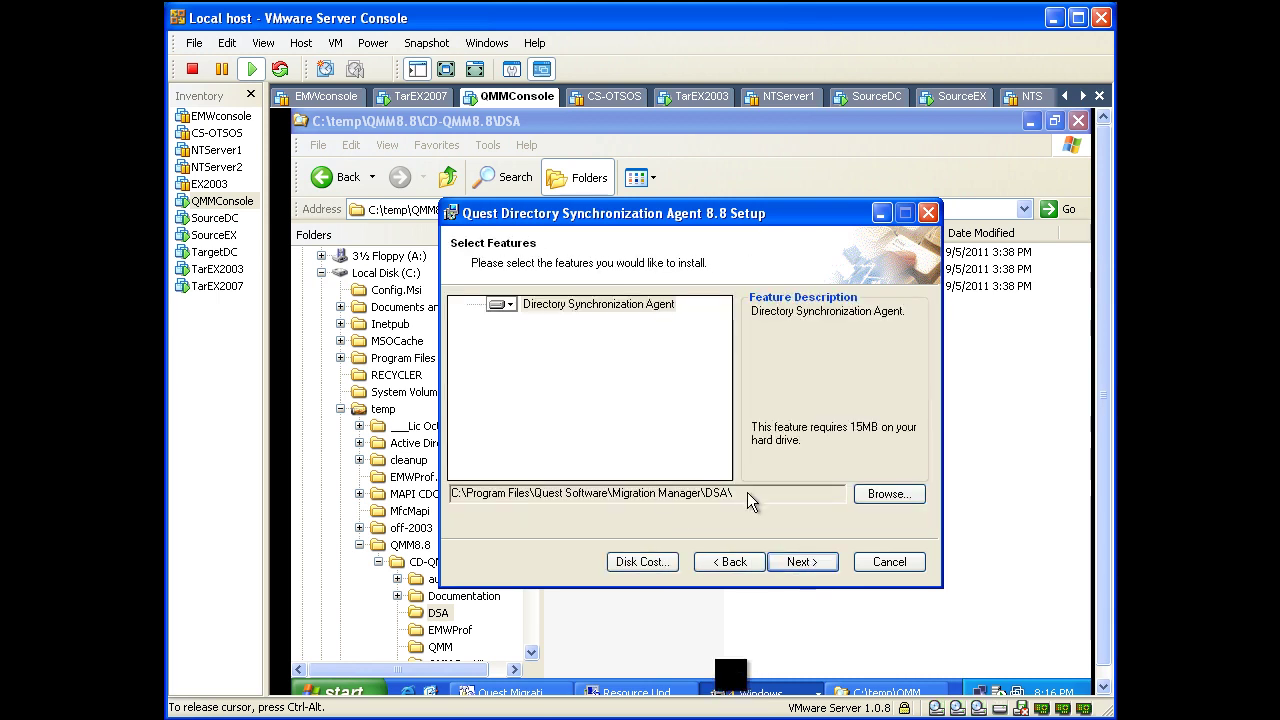
{"action": "left_click", "coordinate": [793, 557]}
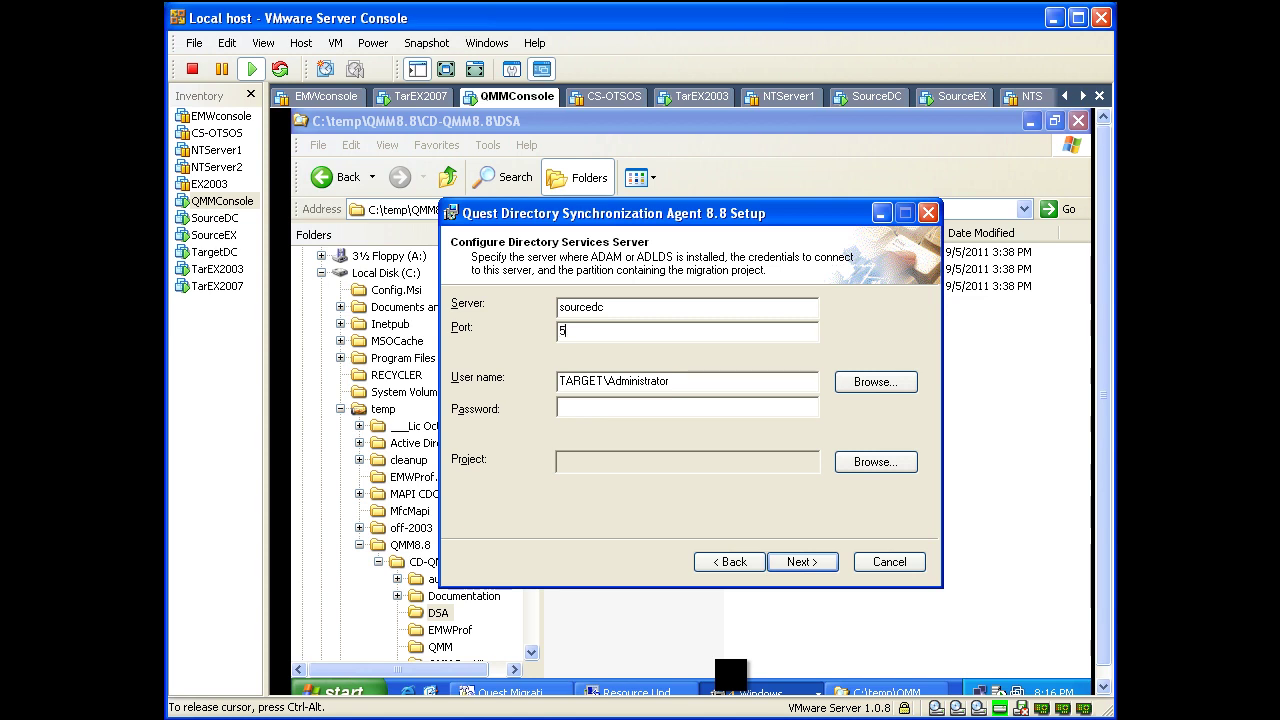
Step: Enter the account password and choose QMMAD as the project
{"action": "key", "text": "Tab"}
{"action": "key", "text": "Tab"}
{"action": "key", "text": "Tab"}
{"action": "type", "text": "*********"}
{"action": "key", "text": "Tab"}
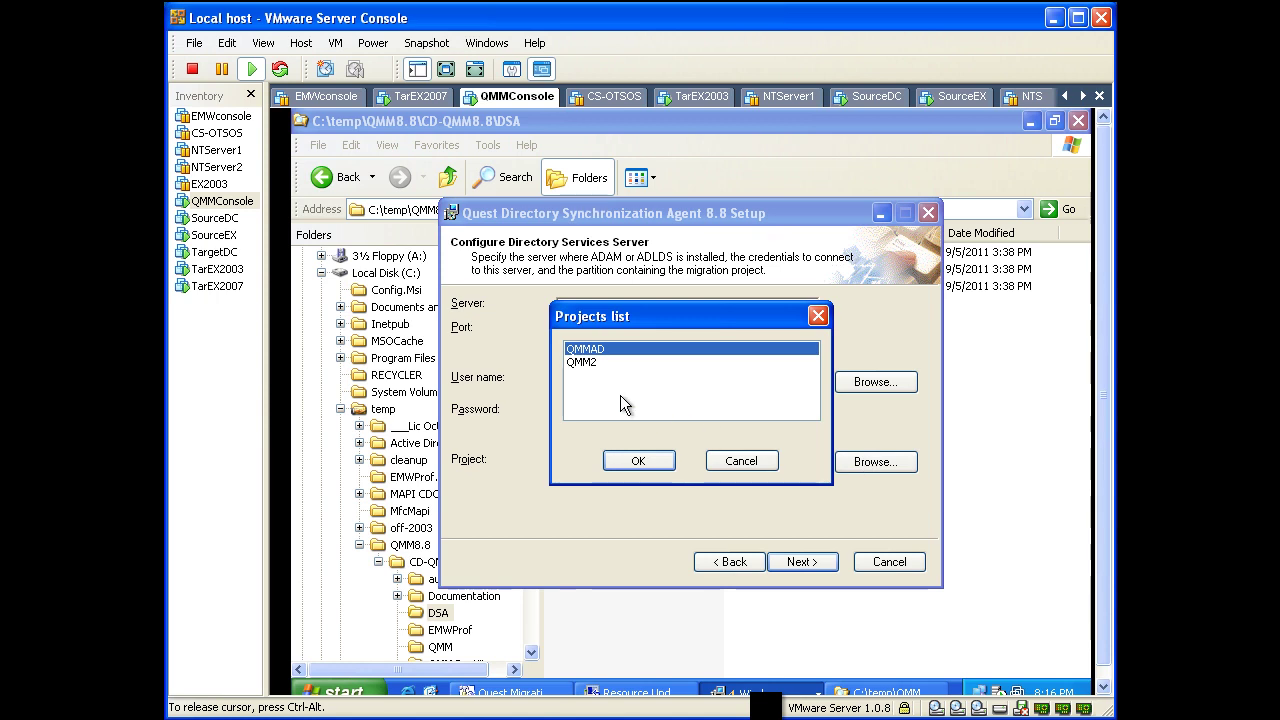
{"action": "left_click", "coordinate": [628, 462]}
Step: Install the Directory Synchronization Agent and finish the setup wizard
{"action": "left_click", "coordinate": [797, 561]}
{"action": "left_click", "coordinate": [799, 562]}
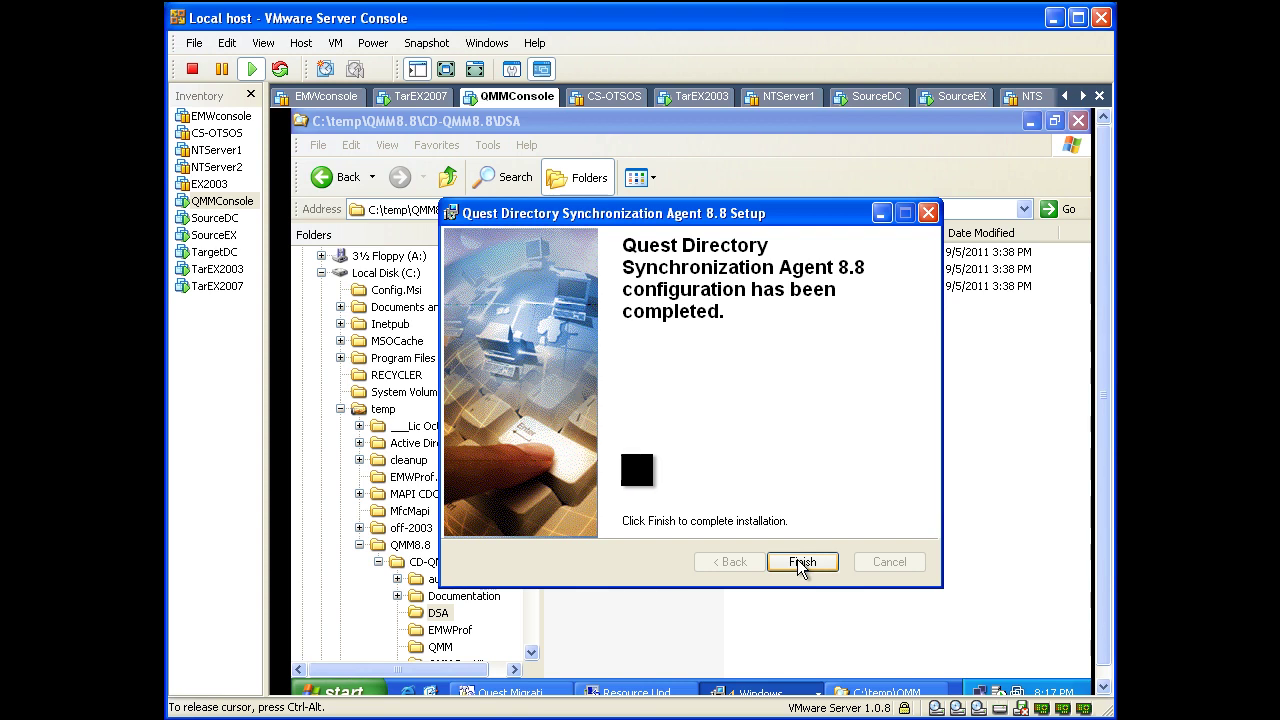
{"action": "left_click", "coordinate": [800, 563]}
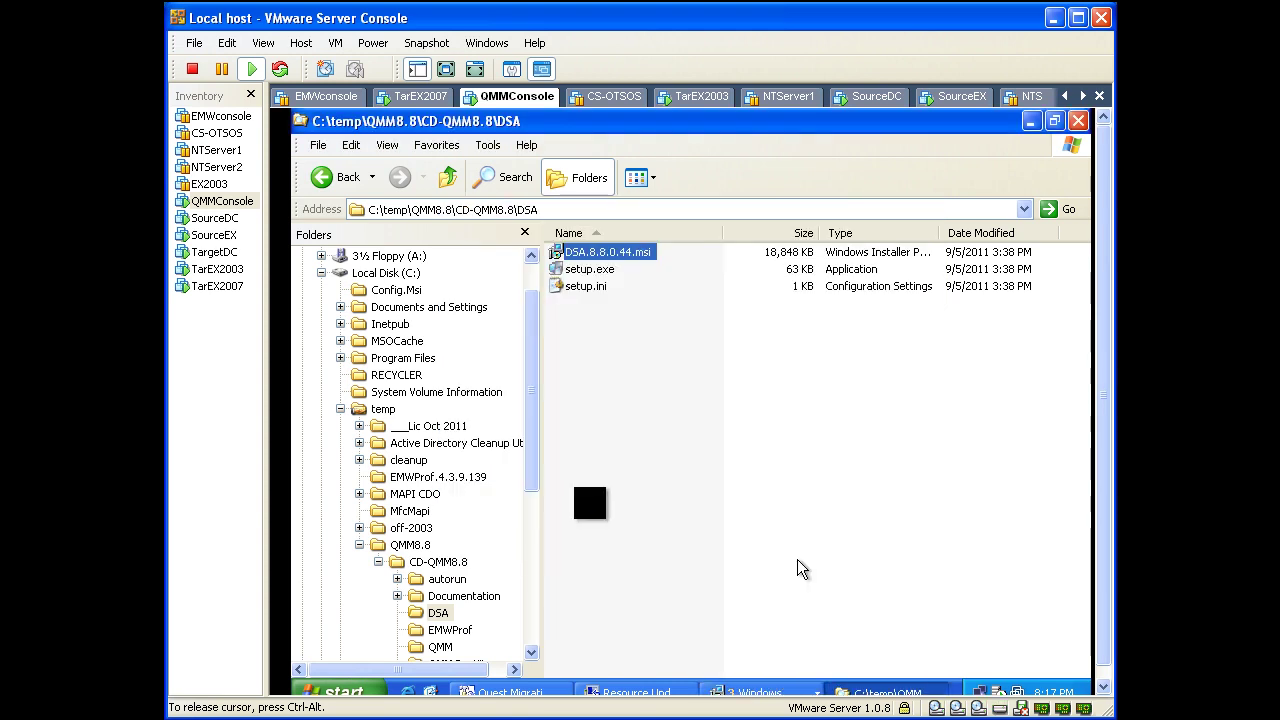
Step: Close the DSA folder and verify in Agent Manager that QMMCONSOLE is listed with 0 jobs
{"action": "left_click", "coordinate": [1078, 122]}
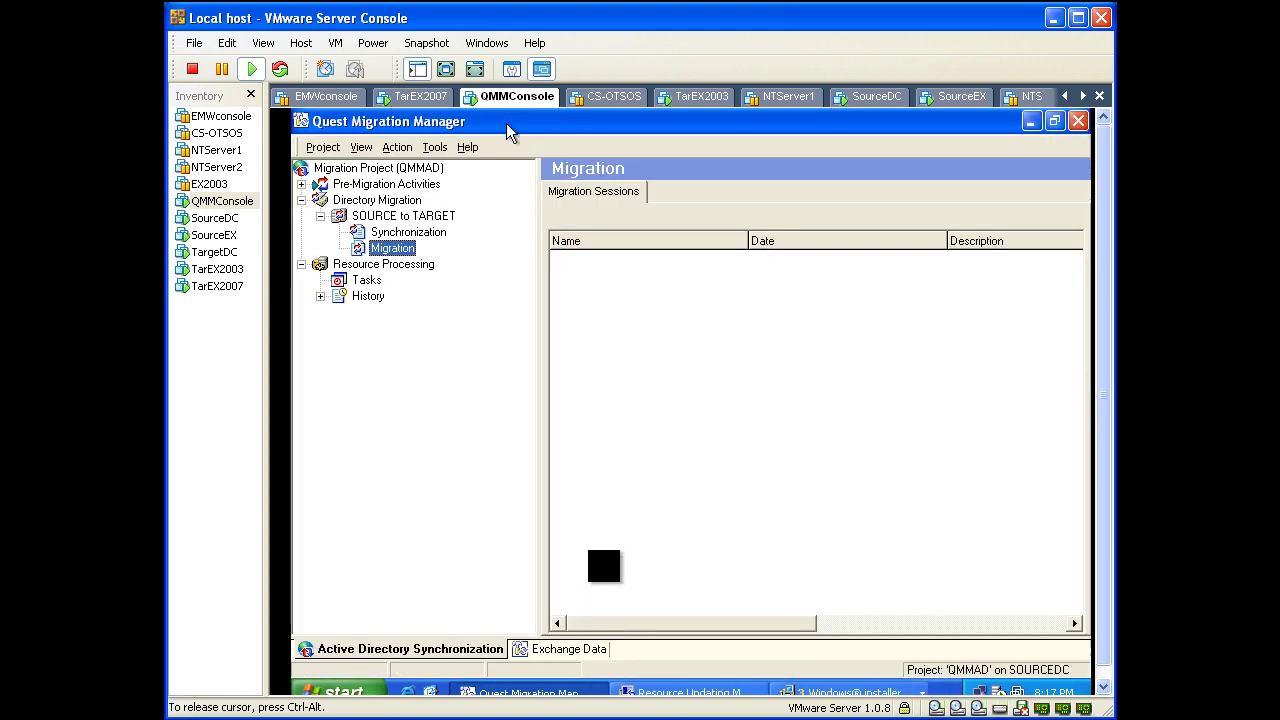
{"action": "left_click", "coordinate": [433, 148]}
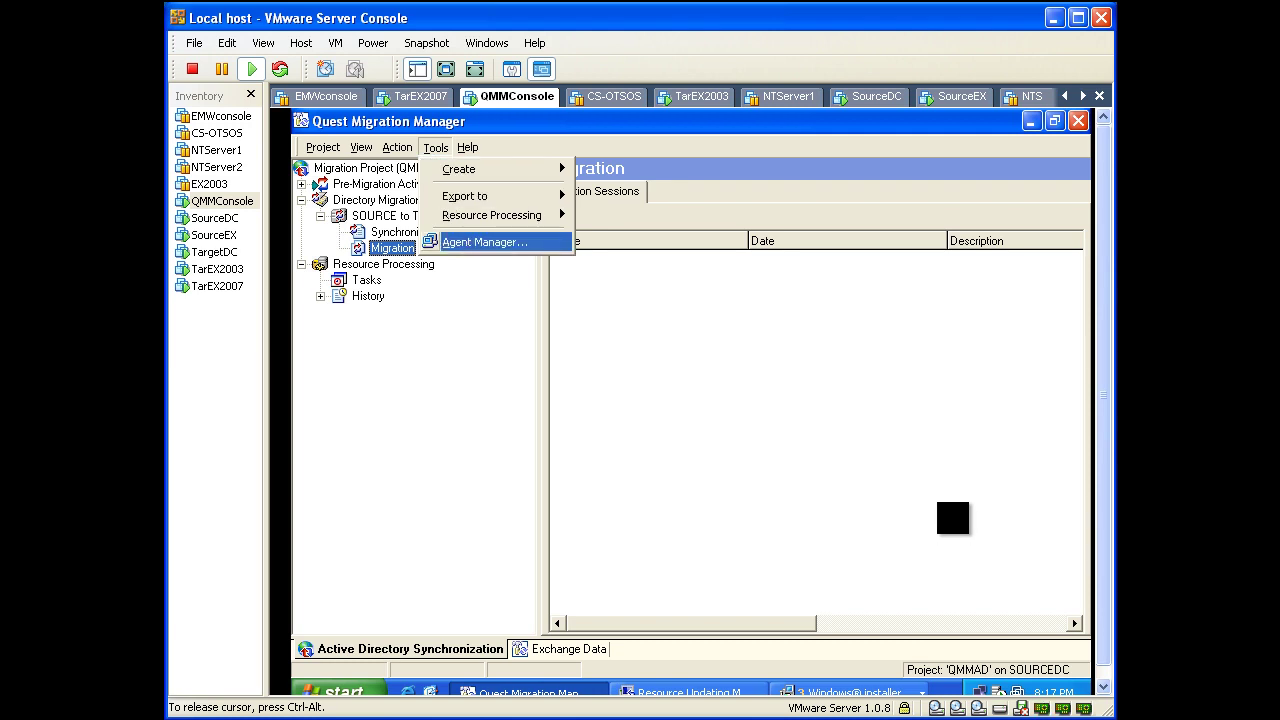
{"action": "left_click", "coordinate": [456, 245]}
{"action": "left_click", "coordinate": [462, 300]}
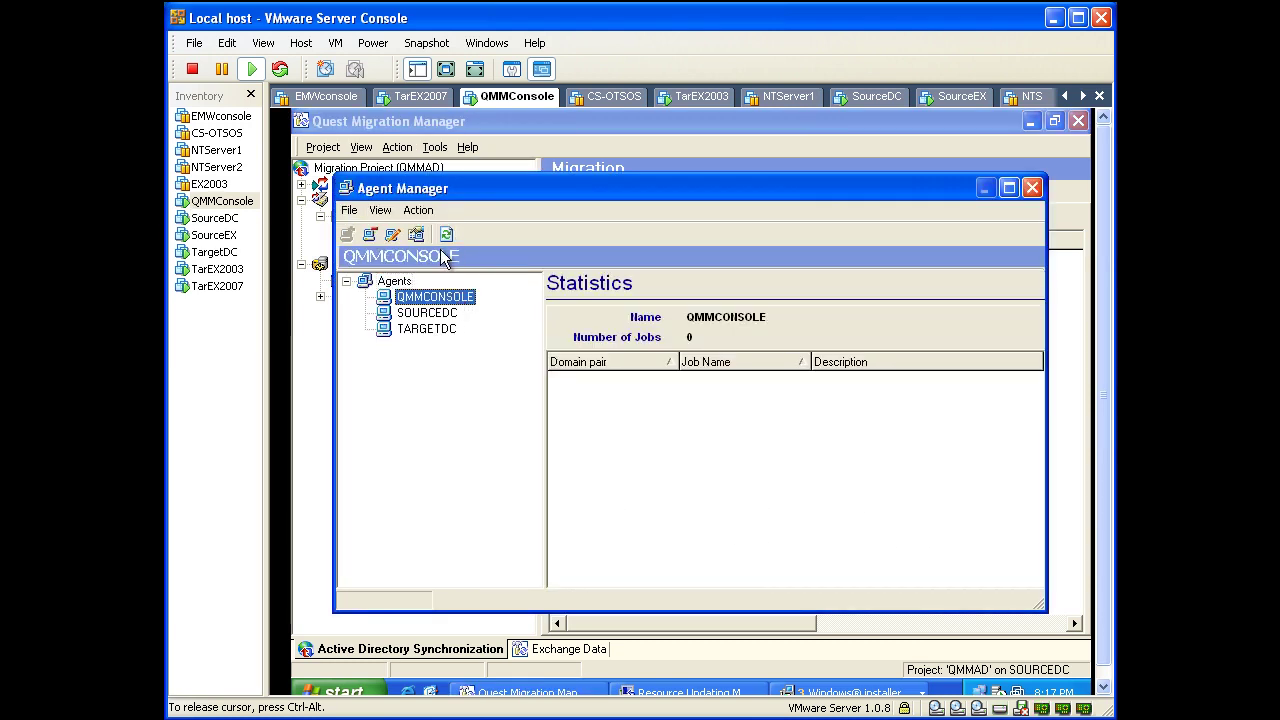
{"action": "left_click", "coordinate": [1032, 188]}
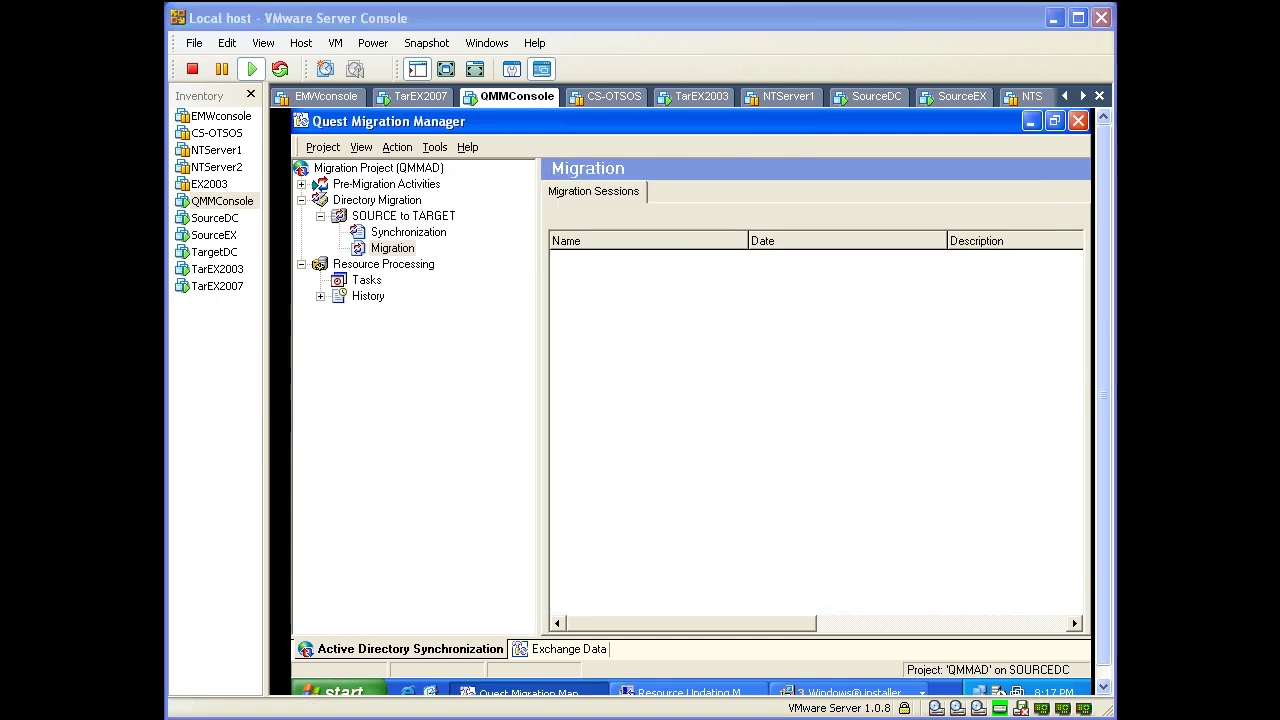